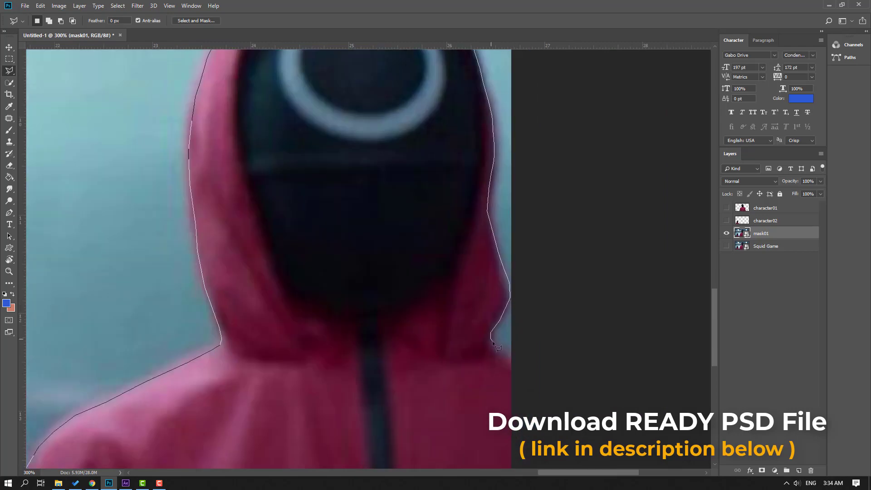
# - Copy the outlined character with the circle mask from mask01 onto a new layer and name it character03
pyautogui.hotkey('ctrl', 'j')
pyautogui.doubleClick(762, 233)
pyautogui.write('chara')
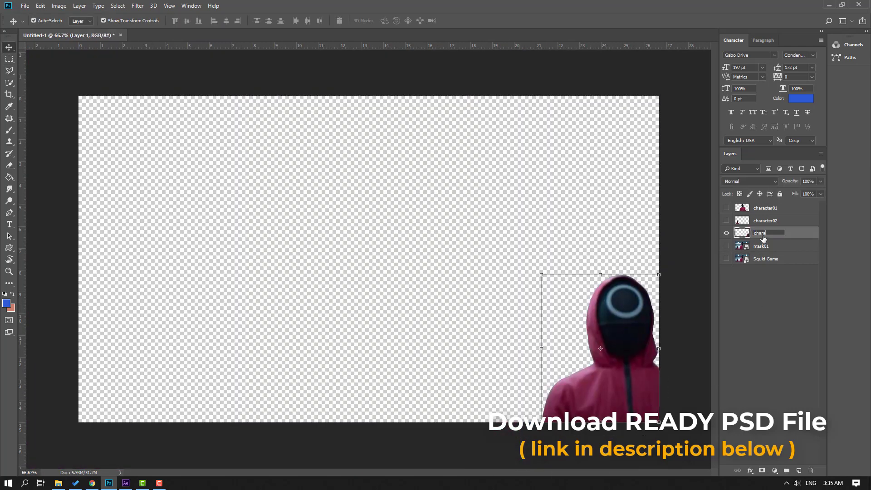
pyautogui.write('cter03')
pyautogui.press('Return')
# - Hide the character03 layer, then select the mask01 layer and make it visible
pyautogui.click(727, 233)
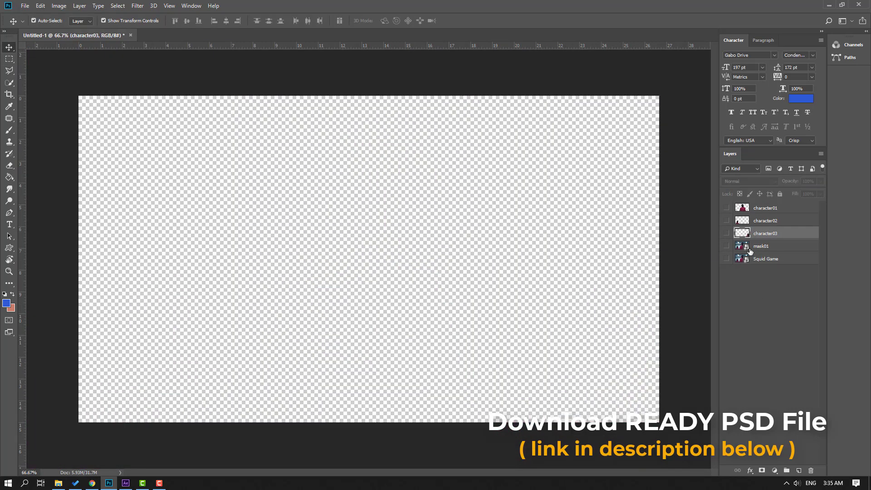
pyautogui.click(762, 246)
pyautogui.click(727, 246)
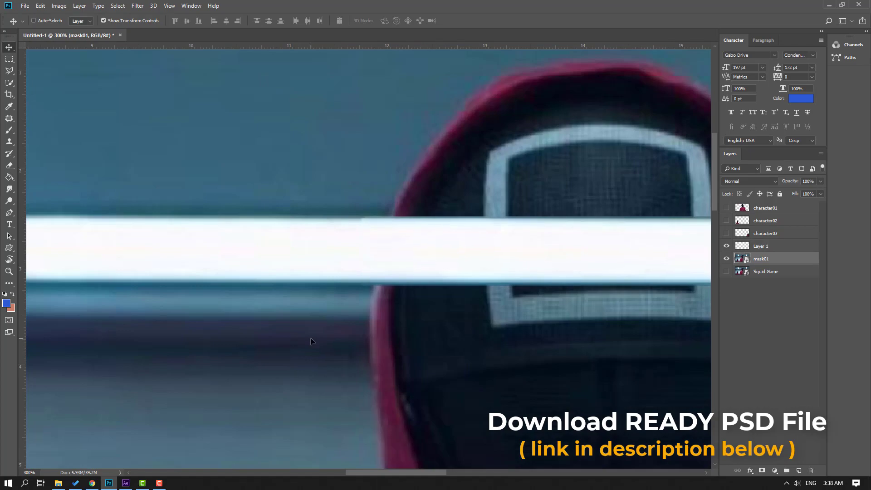
pyautogui.click(727, 284)
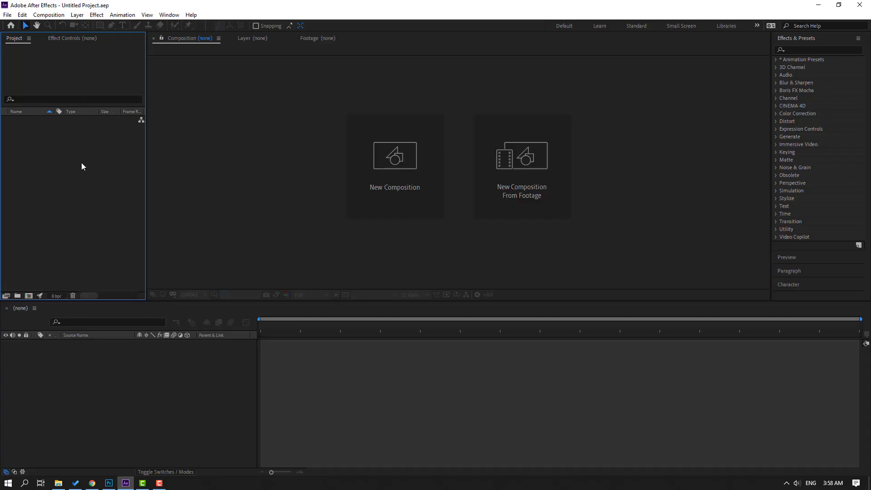
# - In After Effects, import the Squid Game PSD as Composition - Retain Layer Sizes with editable layer styles
pyautogui.rightClick(51, 141)
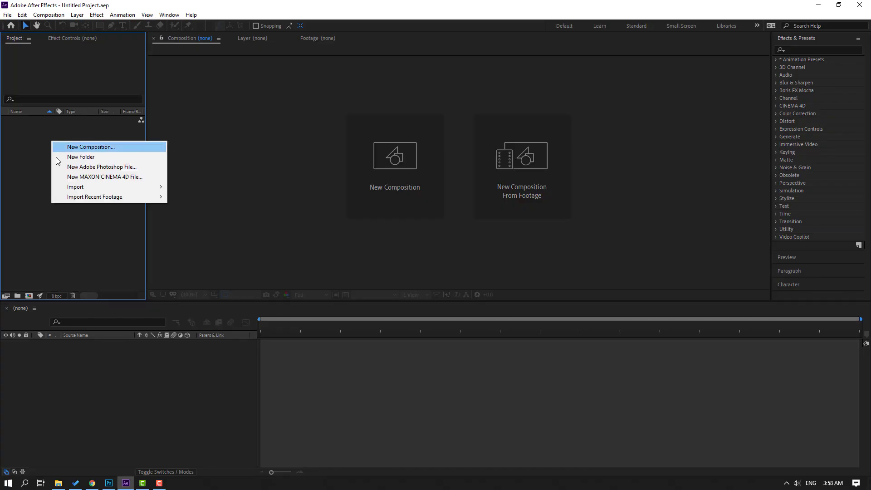
pyautogui.moveTo(114, 184)
pyautogui.click(187, 189)
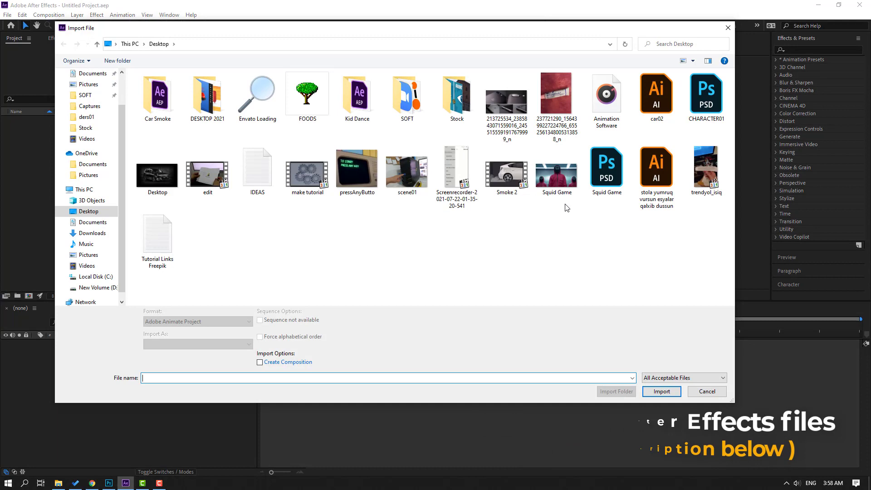
pyautogui.click(608, 190)
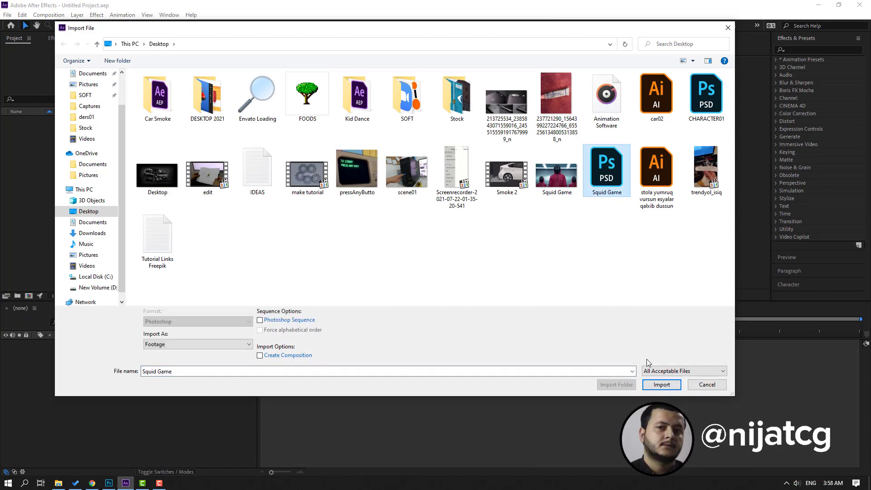
pyautogui.click(162, 345)
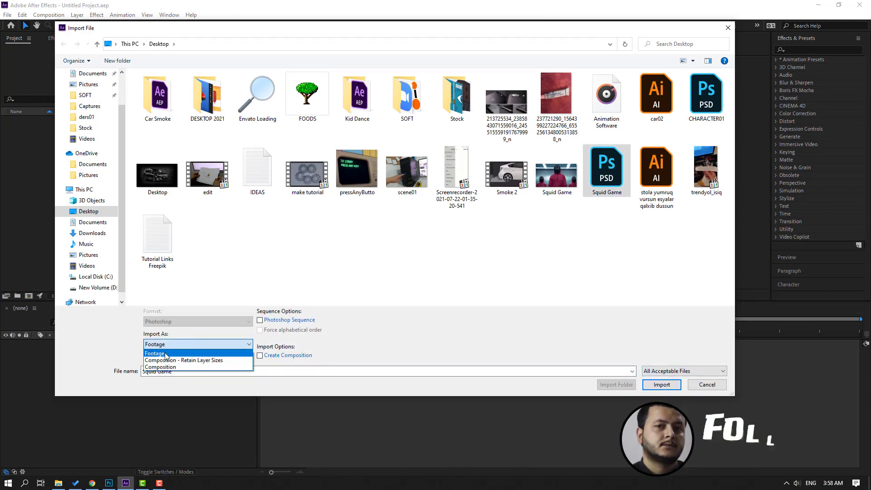
pyautogui.click(213, 360)
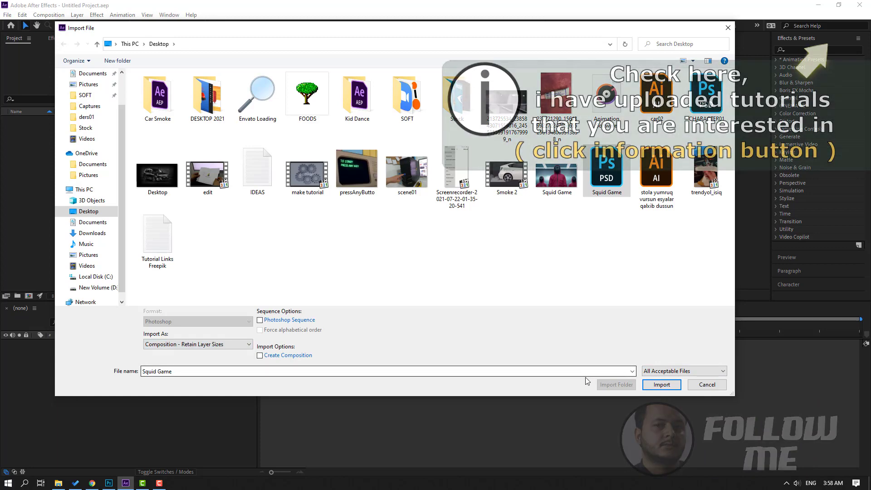
pyautogui.click(654, 385)
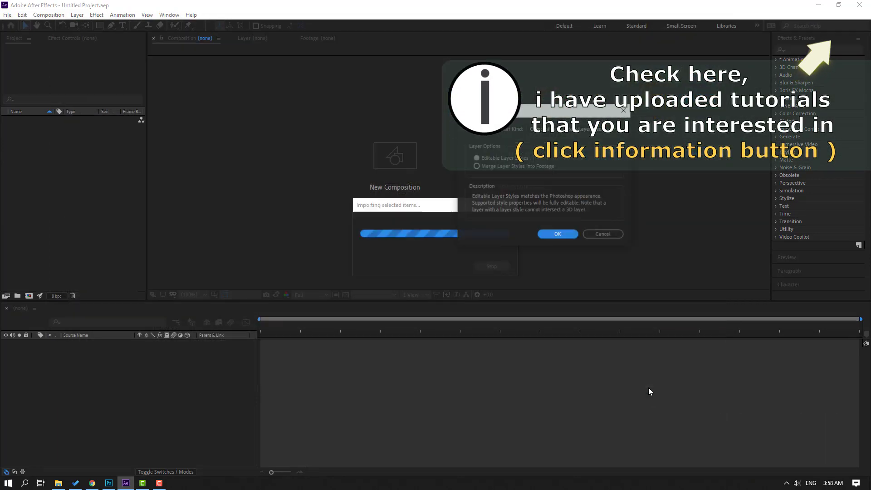
pyautogui.click(553, 236)
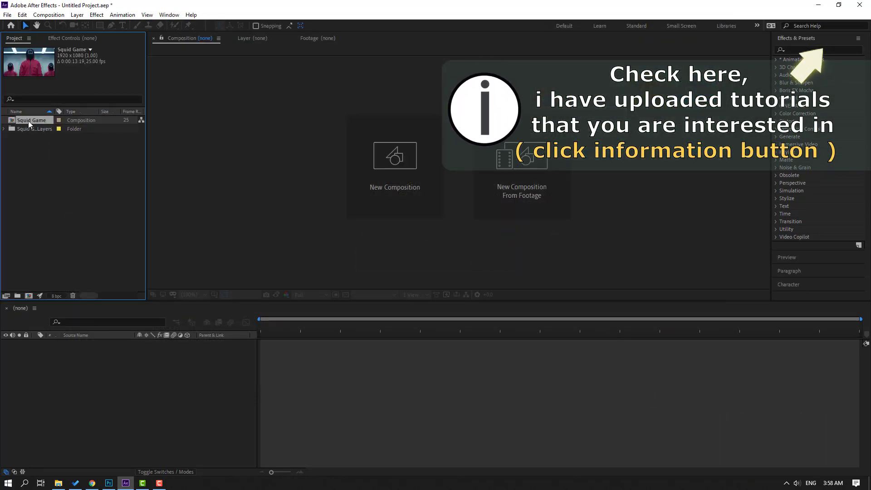
# - Open the Squid Game composition and add a camera to it with the offered settings
pyautogui.doubleClick(28, 121)
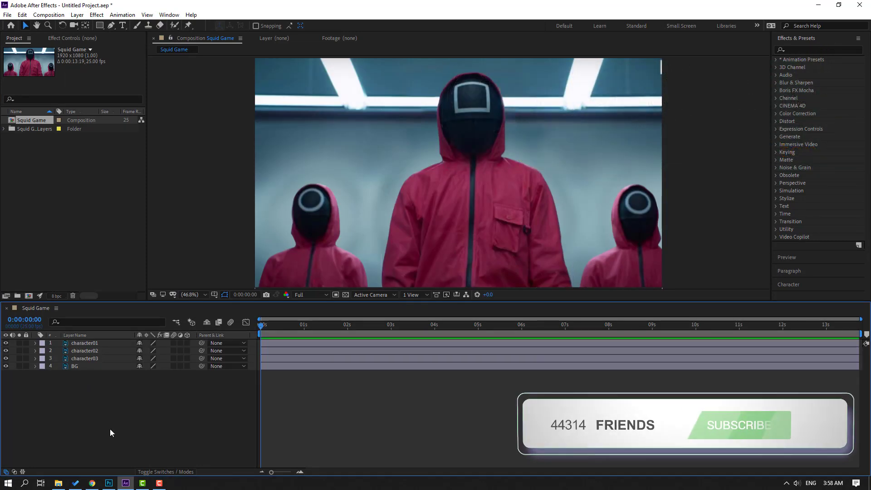
pyautogui.rightClick(80, 406)
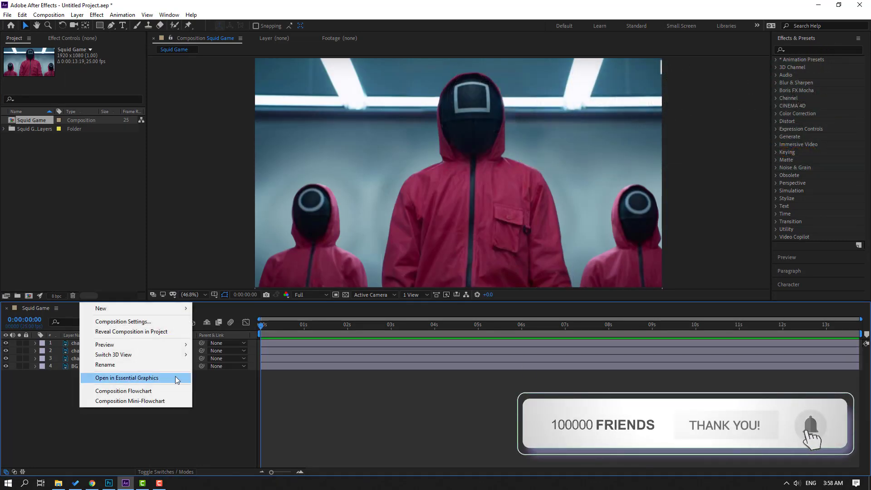
pyautogui.moveTo(182, 309)
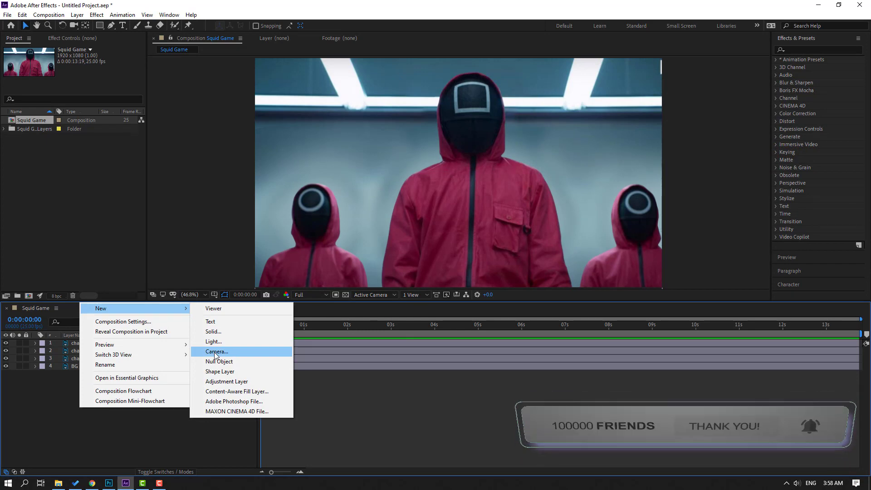
pyautogui.click(235, 351)
pyautogui.click(482, 337)
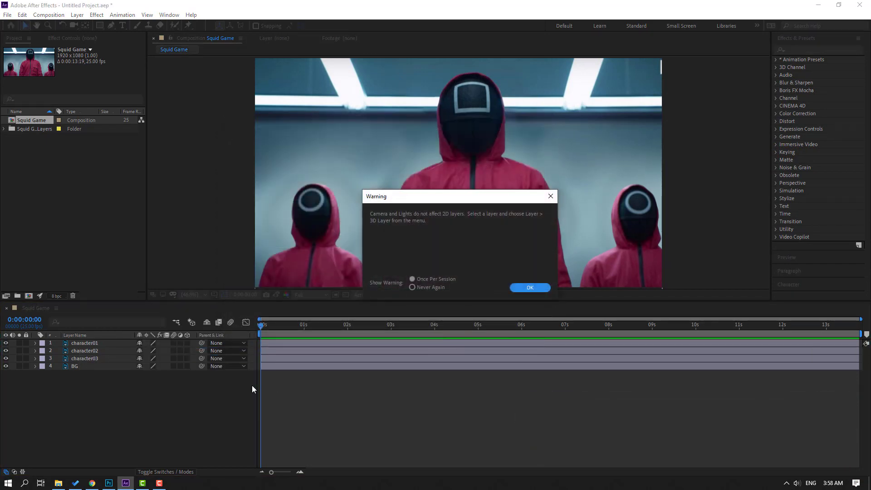
pyautogui.click(527, 291)
# - Turn the character01, character02, character03 and BG layers into 3D layers
pyautogui.moveTo(100, 409); pyautogui.dragTo(84, 351)
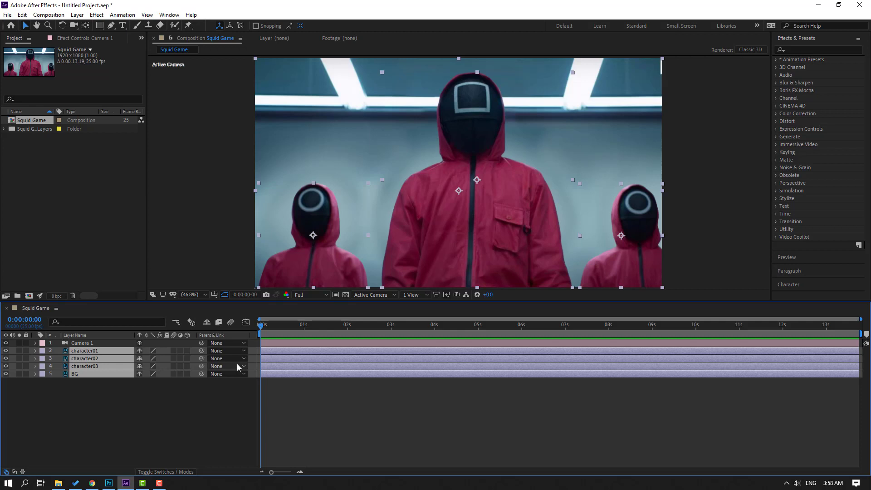
pyautogui.click(188, 351)
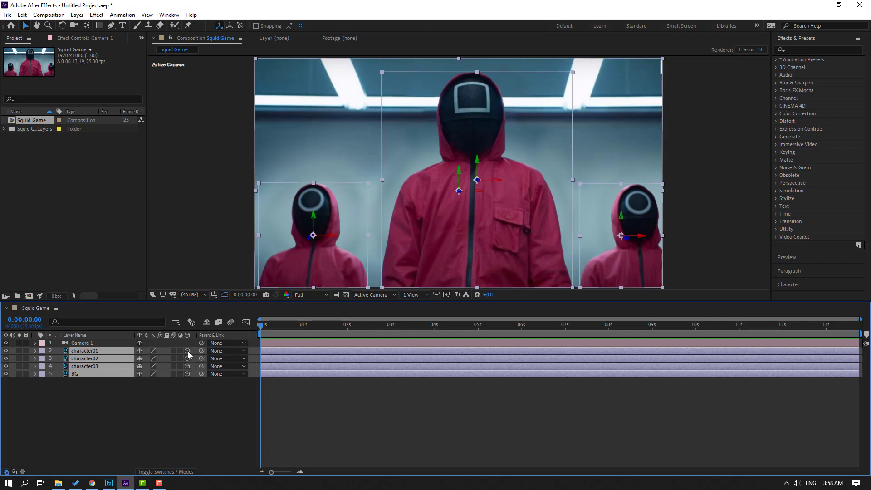
pyautogui.click(127, 426)
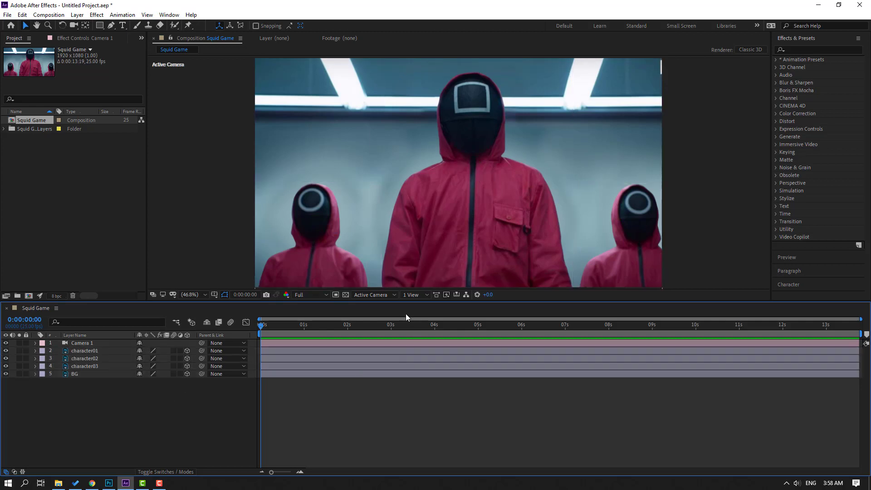
# - Switch to the Top view and push the BG layer back to a Z position of 14850
pyautogui.click(368, 295)
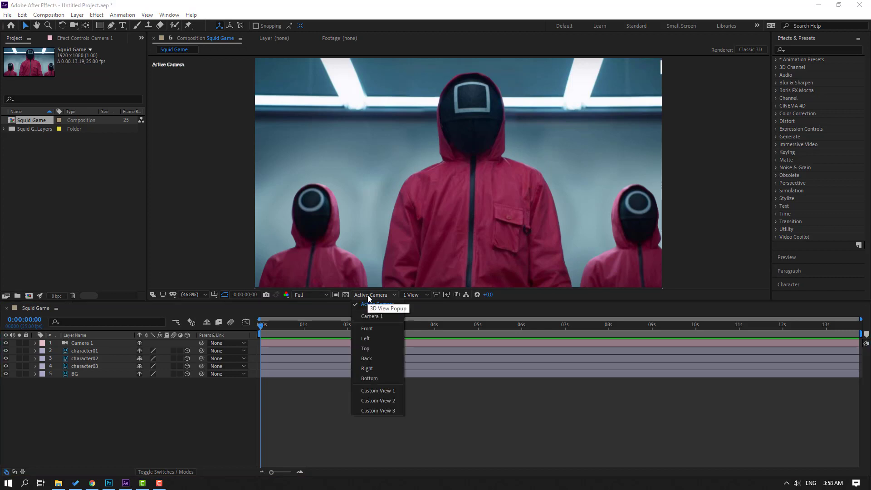
pyautogui.click(369, 349)
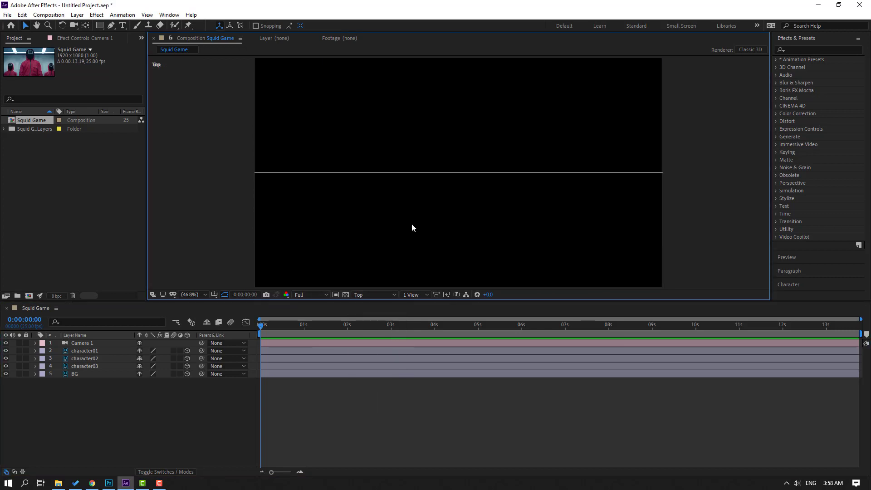
pyautogui.scroll(-7, 411, 225)
pyautogui.scroll(1, 410, 225)
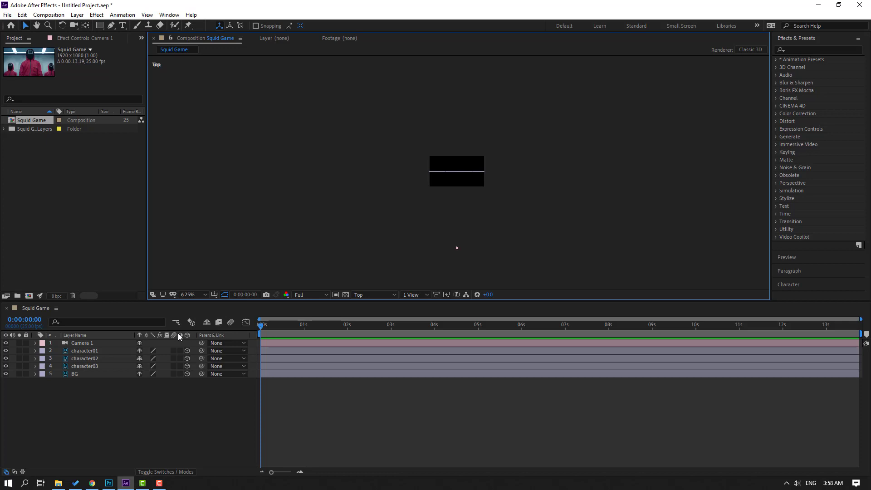
pyautogui.click(74, 375)
pyautogui.scroll(-2, 282, 257)
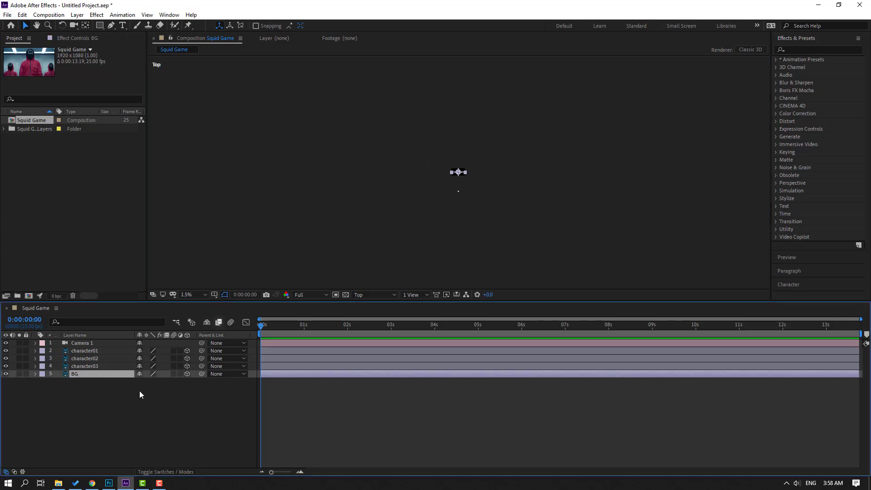
pyautogui.moveTo(165, 384); pyautogui.dragTo(228, 378)
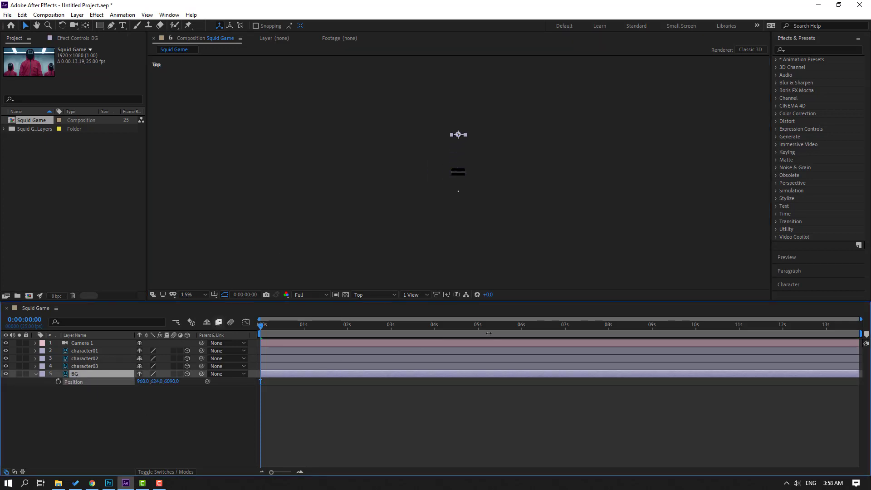
pyautogui.click(521, 105)
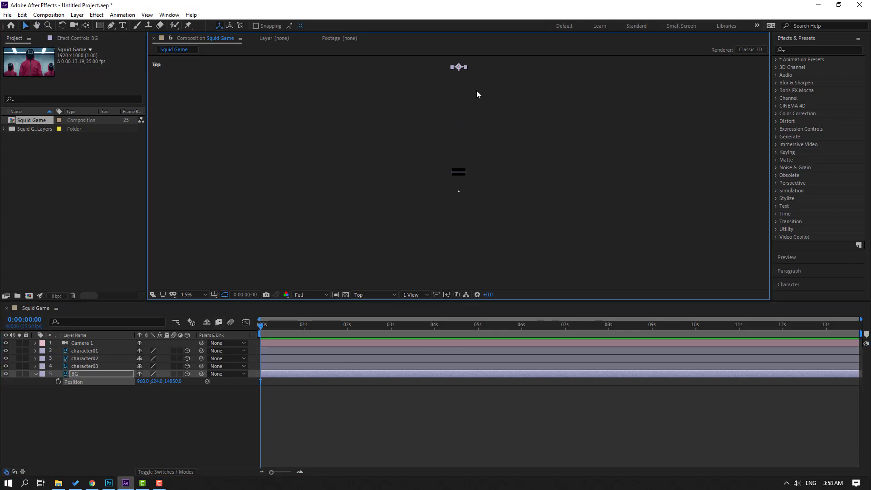
# - Push the character03 layer back to a Z position of 11910
pyautogui.click(83, 369)
pyautogui.press('p')
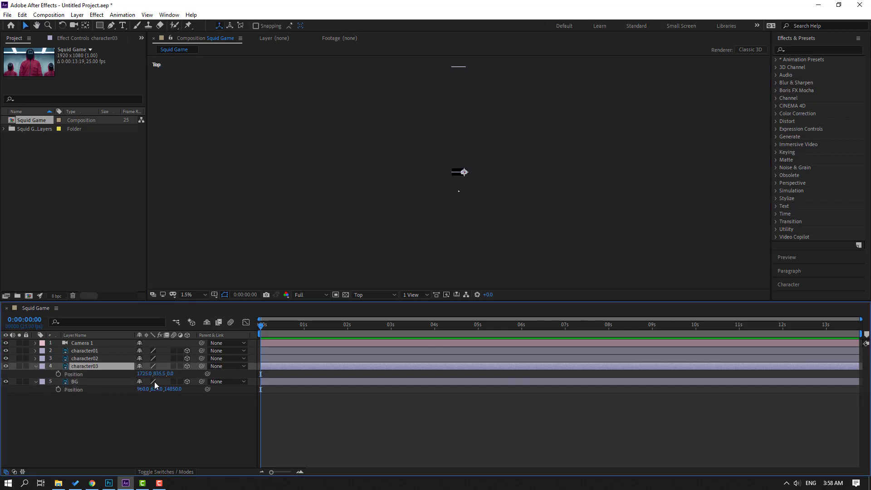
pyautogui.moveTo(170, 375); pyautogui.dragTo(145, 374)
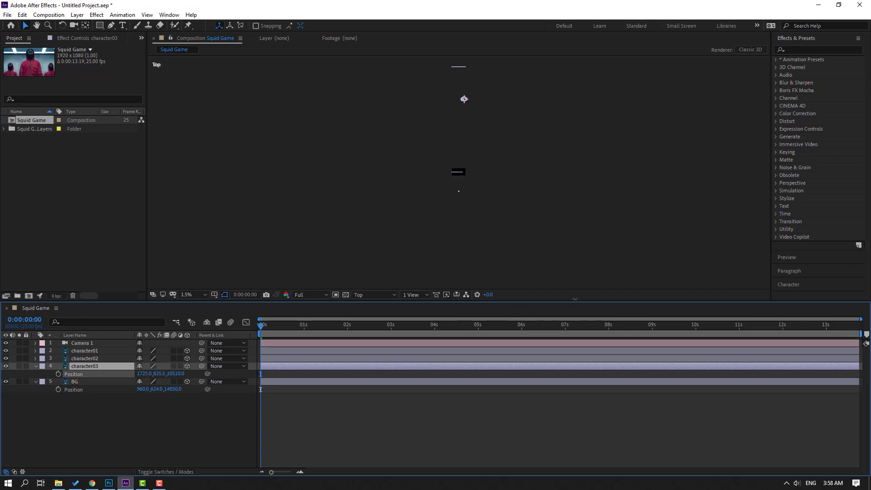
pyautogui.moveTo(622, 288); pyautogui.dragTo(623, 289)
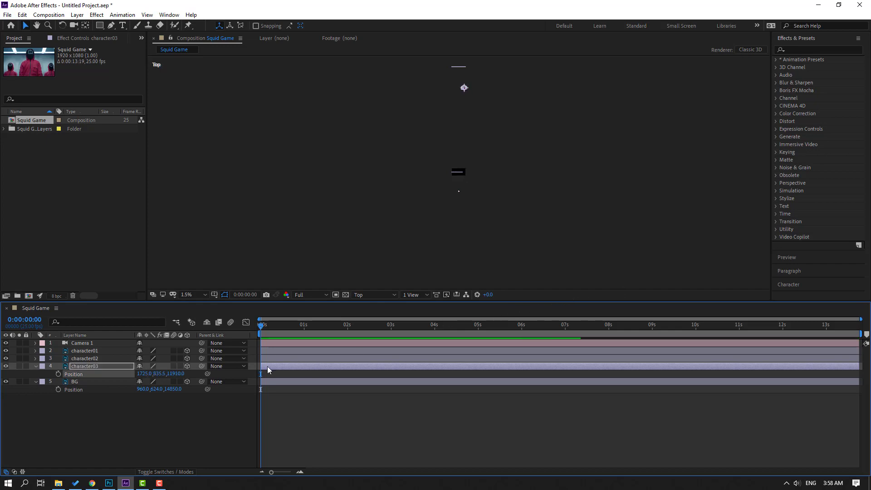
# - Try the horizontal 2 Views layout and the 4 Views layout for the composition viewer
pyautogui.click(424, 295)
pyautogui.click(422, 314)
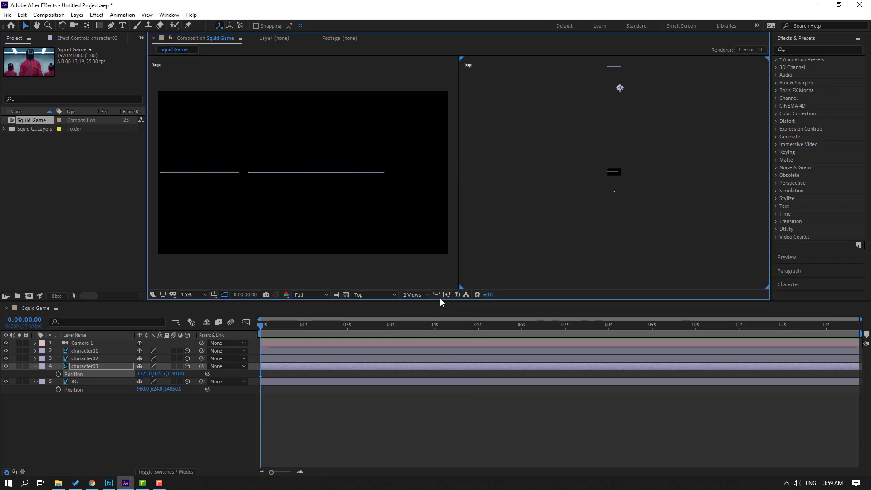
pyautogui.click(416, 295)
pyautogui.click(409, 340)
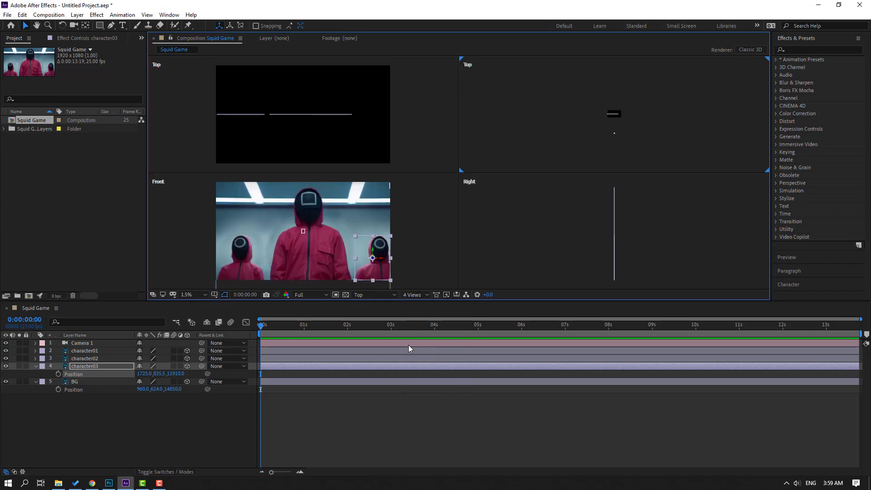
# - Move the character03 layer further back to a Z position of 14052, just in front of the background
pyautogui.press('Return')
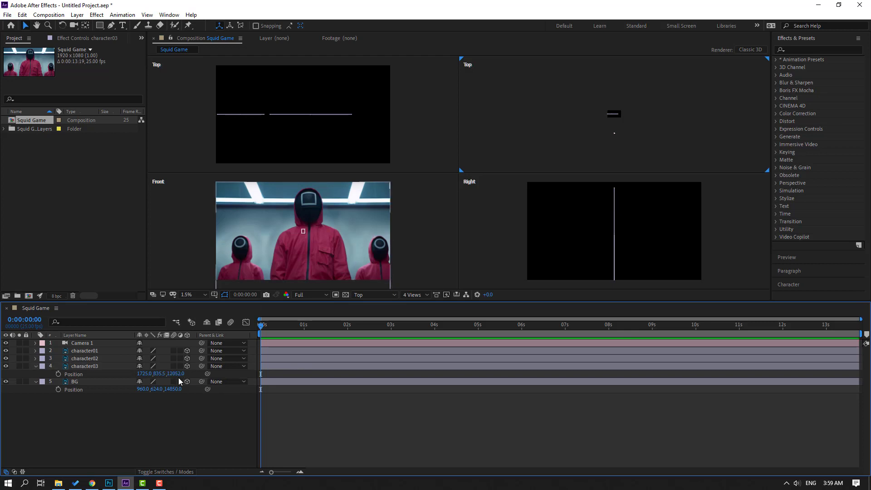
pyautogui.moveTo(177, 374); pyautogui.dragTo(229, 373)
pyautogui.click(162, 417)
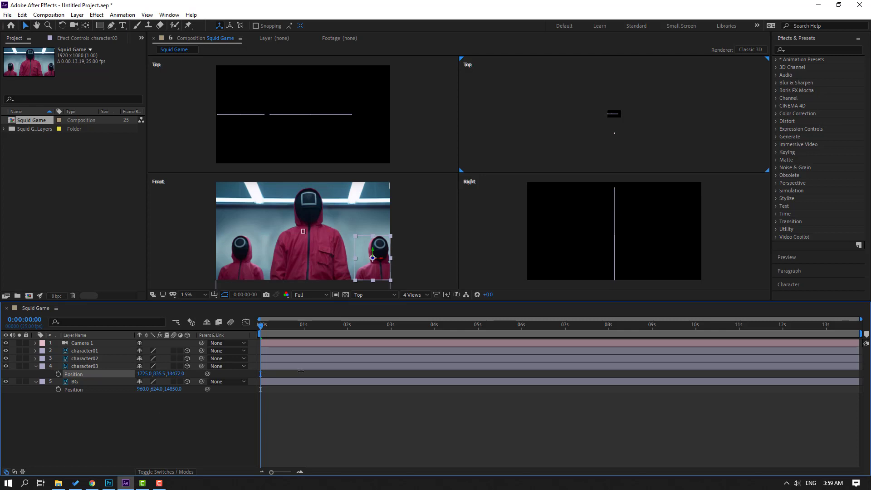
pyautogui.moveTo(301, 371); pyautogui.dragTo(281, 371)
pyautogui.click(350, 362)
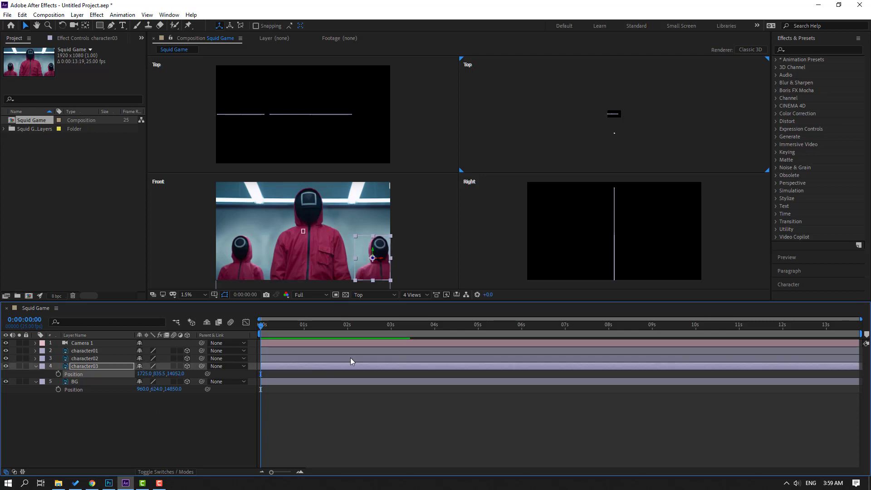
# - Select the character02 layer and return the composition viewer to the 1 View layout
pyautogui.click(89, 360)
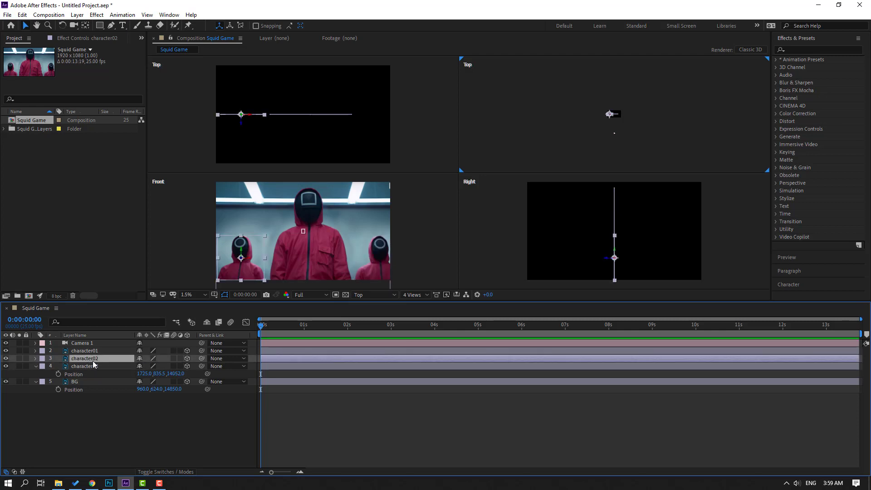
pyautogui.click(411, 295)
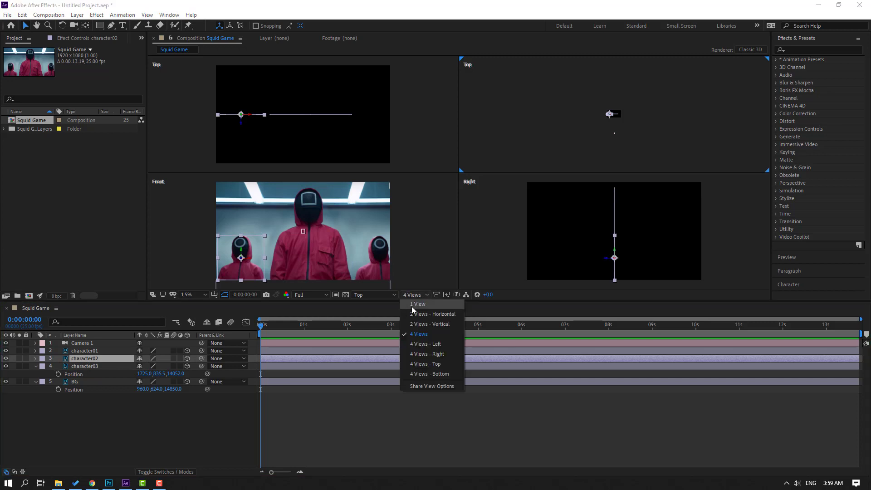
pyautogui.click(414, 312)
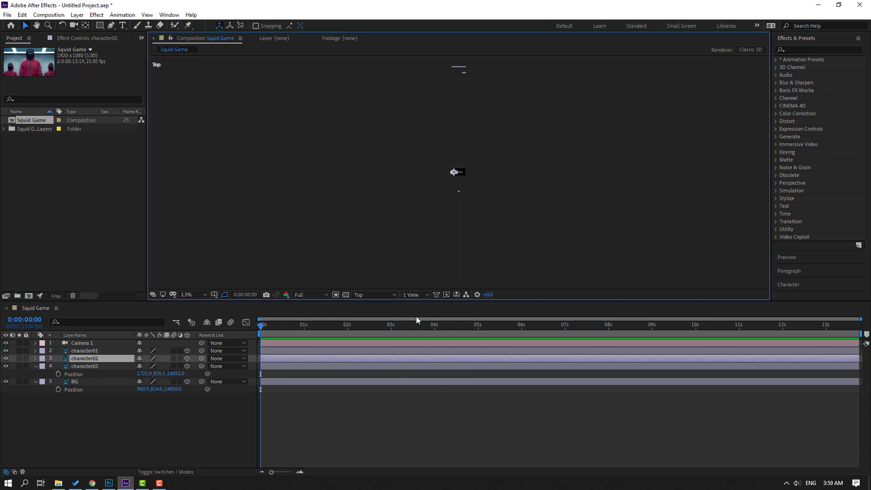
# - Bring the character03 layer forward to a Z position of 11214
pyautogui.click(89, 368)
pyautogui.moveTo(177, 374); pyautogui.dragTo(243, 372)
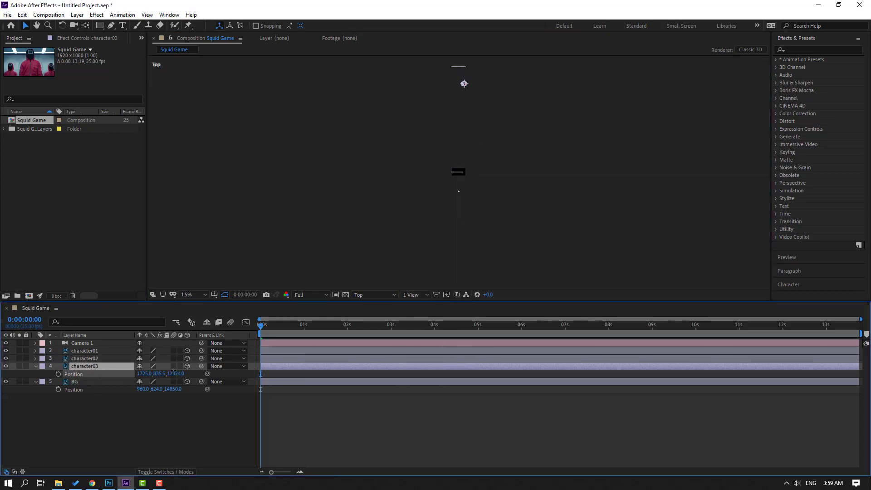
pyautogui.moveTo(128, 375); pyautogui.dragTo(125, 377)
# - Push the character02 layer back to a Z position of 8240, in front of character03
pyautogui.click(84, 362)
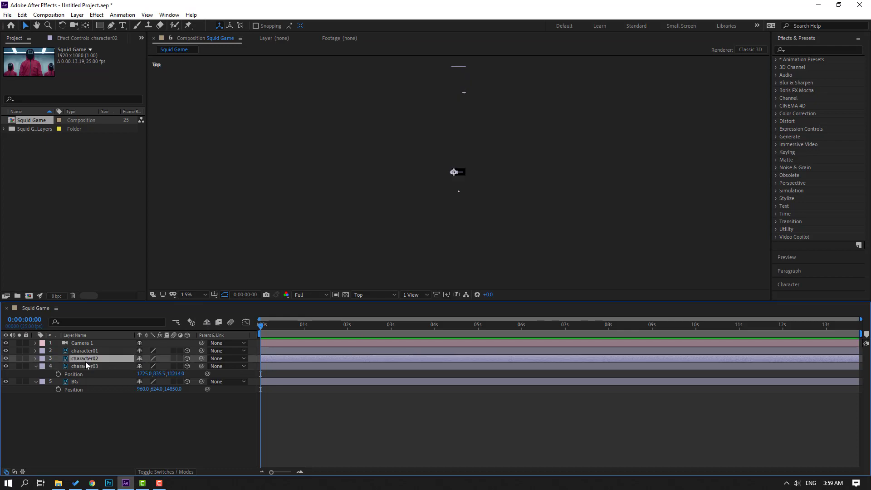
pyautogui.press('p')
pyautogui.moveTo(171, 367); pyautogui.dragTo(163, 367)
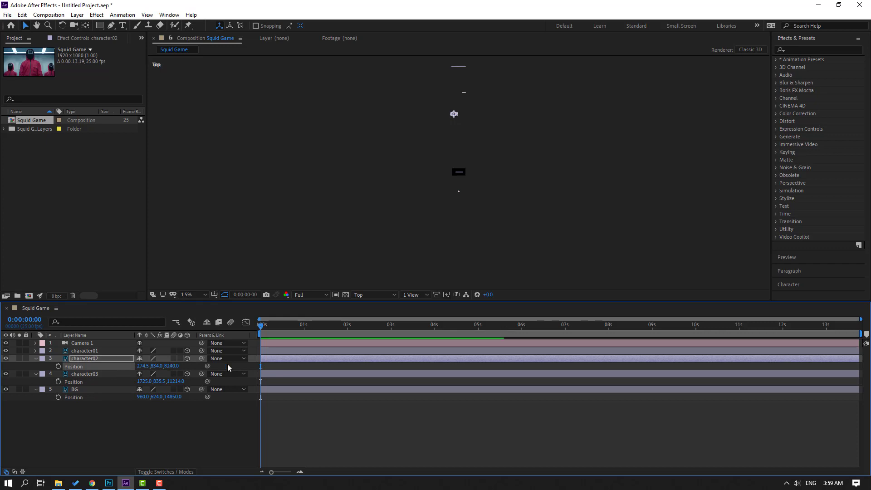
# - Push the character01 layer back to a Z position of 5880, in front of character02
pyautogui.click(90, 353)
pyautogui.press('p')
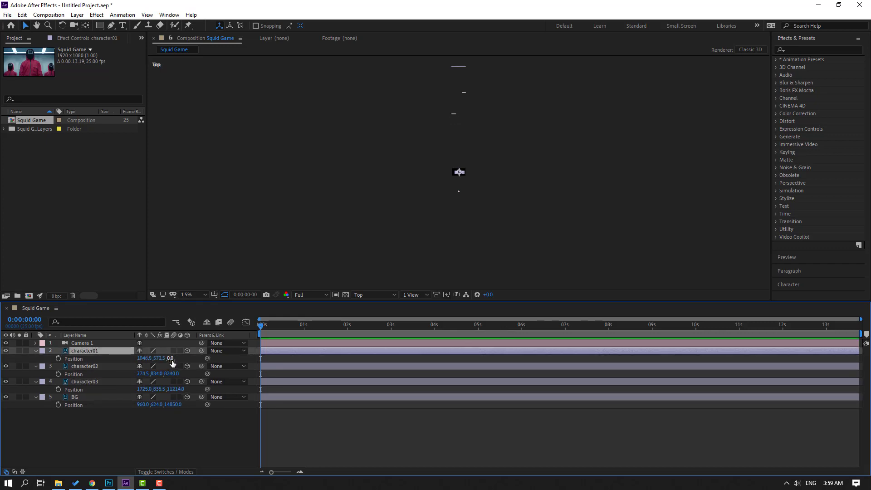
pyautogui.moveTo(429, 358); pyautogui.dragTo(404, 369)
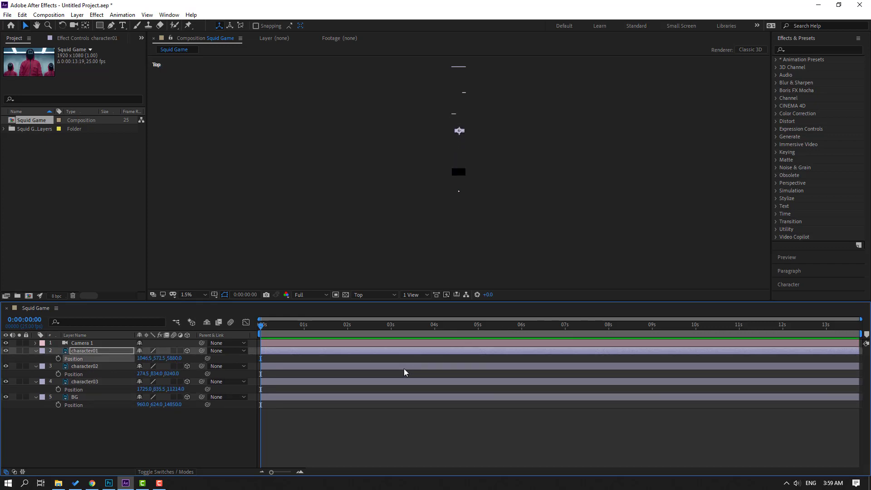
# - Show the composition through the Active Camera at Fit up to 100% and collapse the position properties of all layers
pyautogui.click(363, 295)
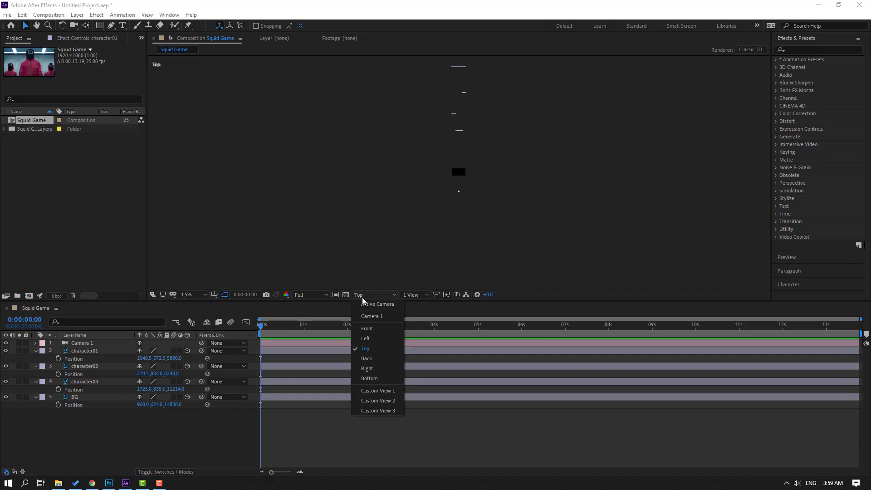
pyautogui.click(393, 305)
pyautogui.click(198, 294)
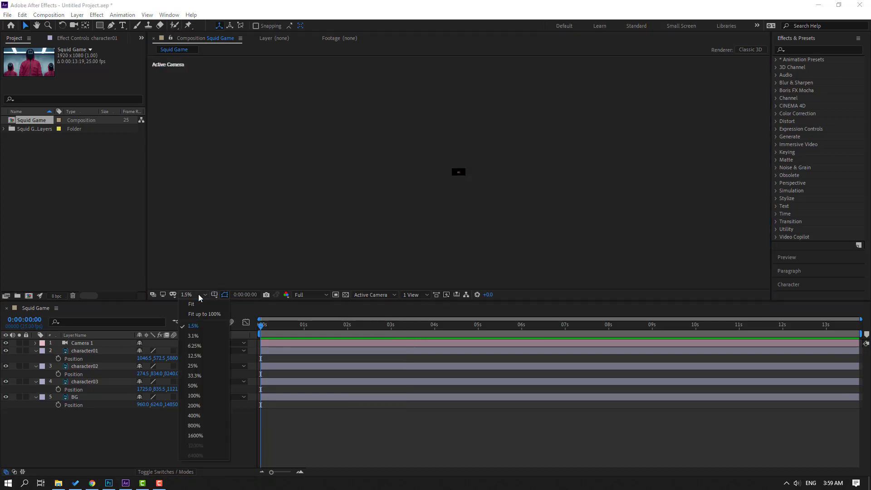
pyautogui.click(211, 315)
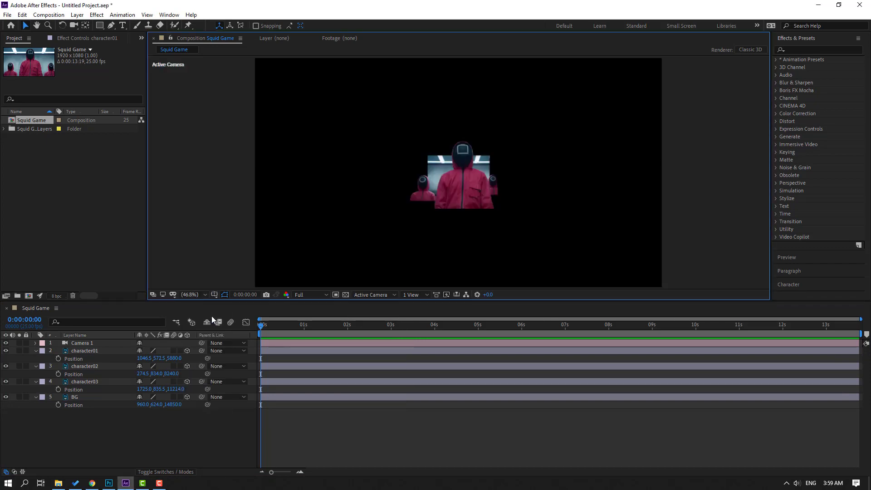
pyautogui.moveTo(50, 411); pyautogui.dragTo(37, 353)
pyautogui.click(36, 352)
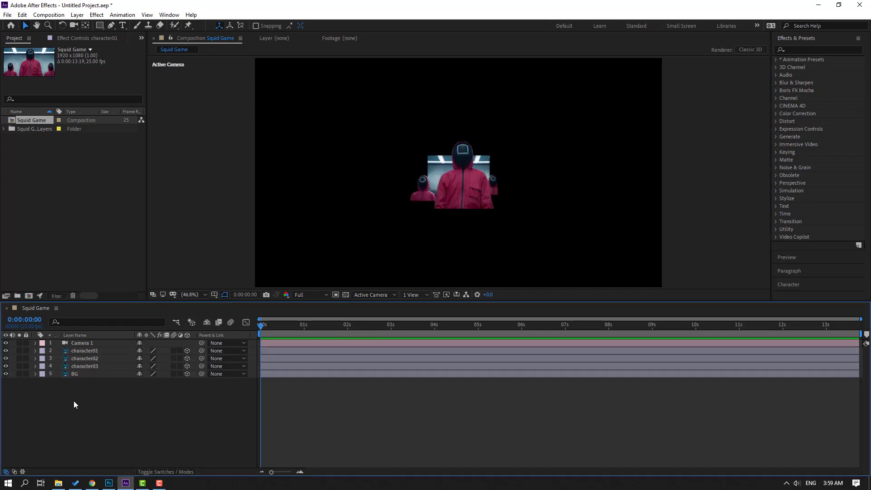
# - Scale the BG layer up to 780% so it fills the frame and shift it downward to show more of the ceiling lights
pyautogui.click(79, 375)
pyautogui.press('s')
pyautogui.moveTo(151, 382); pyautogui.dragTo(268, 363)
pyautogui.press(',')
pyautogui.press(',')
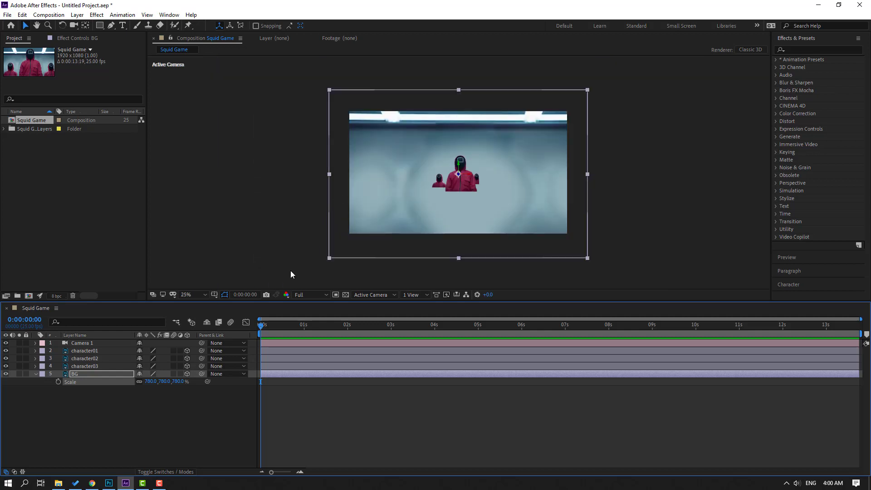
pyautogui.hotkey('shift', 'Down')
pyautogui.hotkey('shift', 'Down')
pyautogui.hotkey('shift', 'Down')
pyautogui.hotkey('shift', 'Down')
pyautogui.hotkey('shift', 'Down')
pyautogui.hotkey('shift', 'Down')
pyautogui.hotkey('shift', 'Down')
pyautogui.hotkey('shift', 'Down')
pyautogui.hotkey('shift', 'Down')
pyautogui.hotkey('shift', 'Down')
pyautogui.hotkey('shift', 'Down')
pyautogui.hotkey('shift', 'Down')
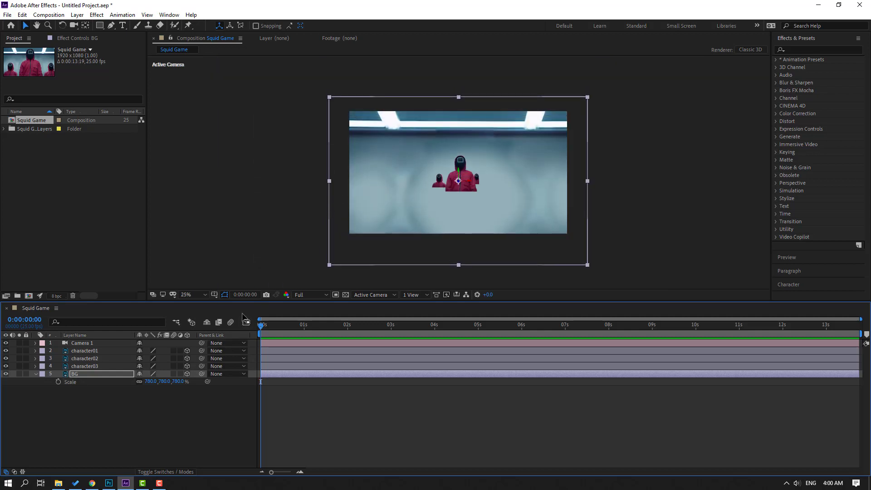
# - Reduce the BG layer's scale to 674% and collapse its properties
pyautogui.moveTo(148, 381); pyautogui.dragTo(109, 388)
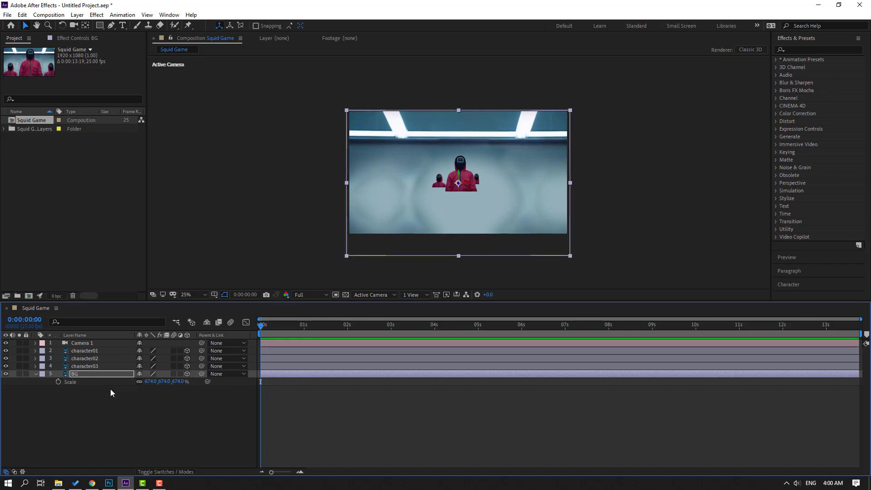
pyautogui.click(73, 434)
pyautogui.click(36, 374)
# - Parent the character02 and character03 layers to character01
pyautogui.click(89, 367)
pyautogui.press('.')
pyautogui.press('.')
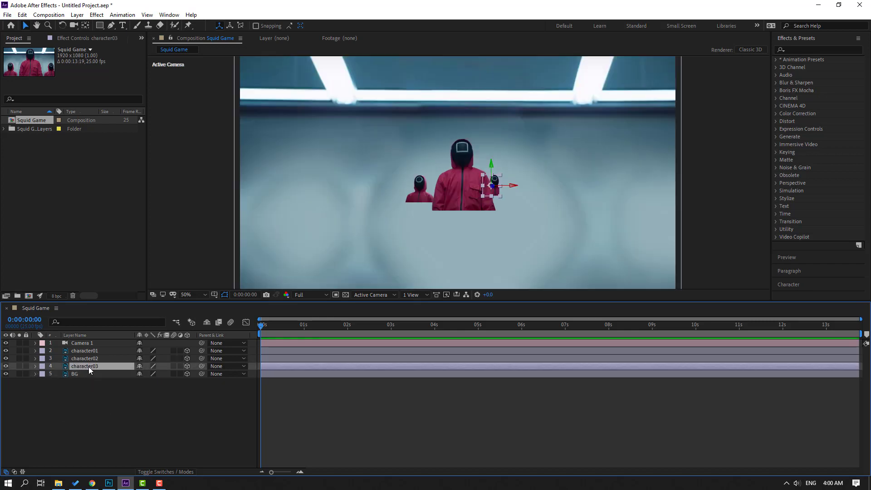
pyautogui.keyDown('shift'); pyautogui.click(81, 359); pyautogui.keyUp('shift')
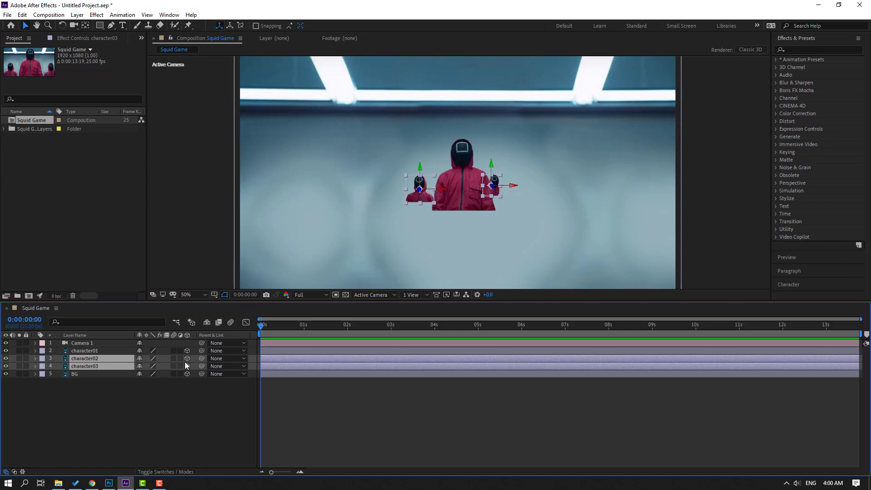
pyautogui.moveTo(94, 359); pyautogui.dragTo(89, 353)
# - Scale the character01 layer up to 337%
pyautogui.click(86, 352)
pyautogui.press('s')
pyautogui.moveTo(154, 358); pyautogui.dragTo(243, 345)
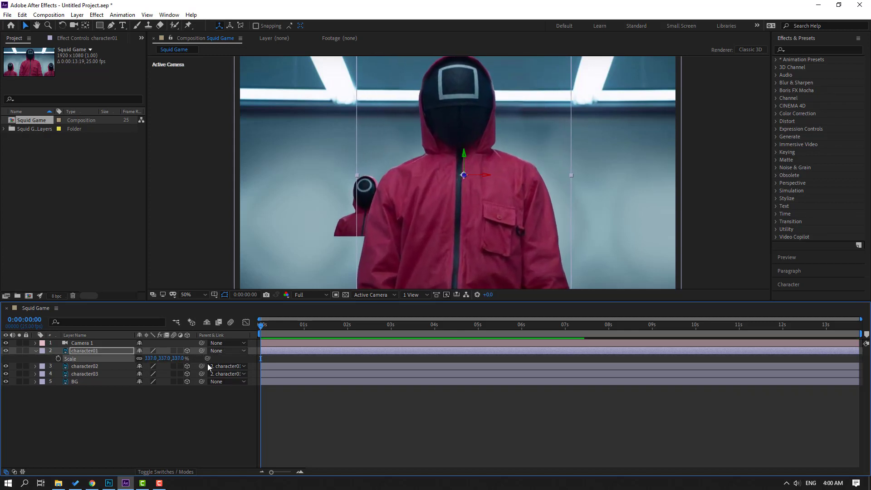
# - Scale the character02 layer to 208% and move it to the lower left of the frame, beside the central figure
pyautogui.click(79, 367)
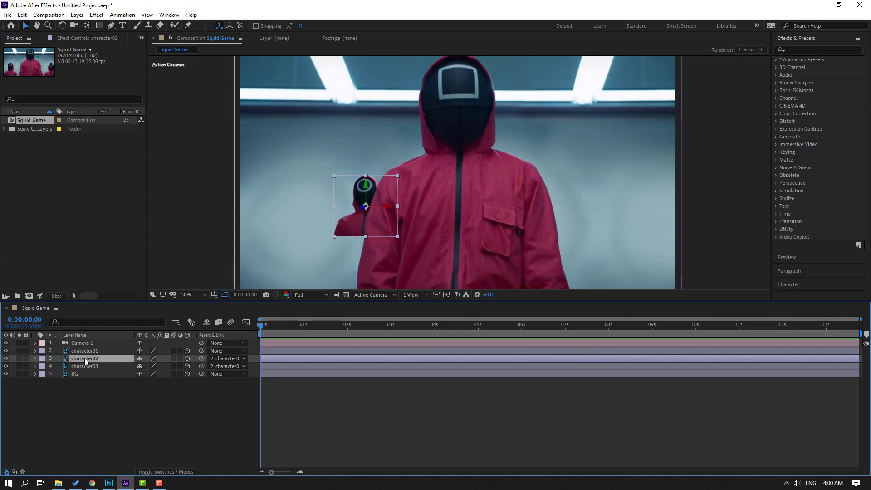
pyautogui.press('s')
pyautogui.moveTo(151, 366); pyautogui.dragTo(205, 357)
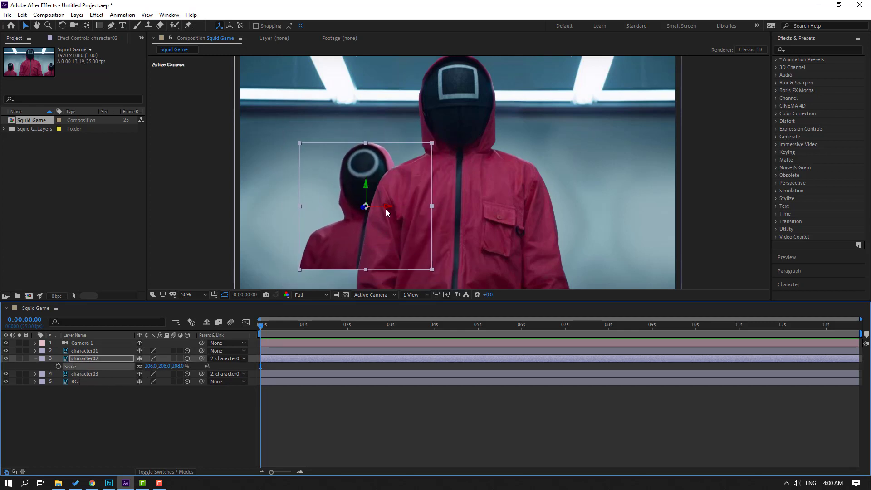
pyautogui.moveTo(364, 187); pyautogui.dragTo(315, 241)
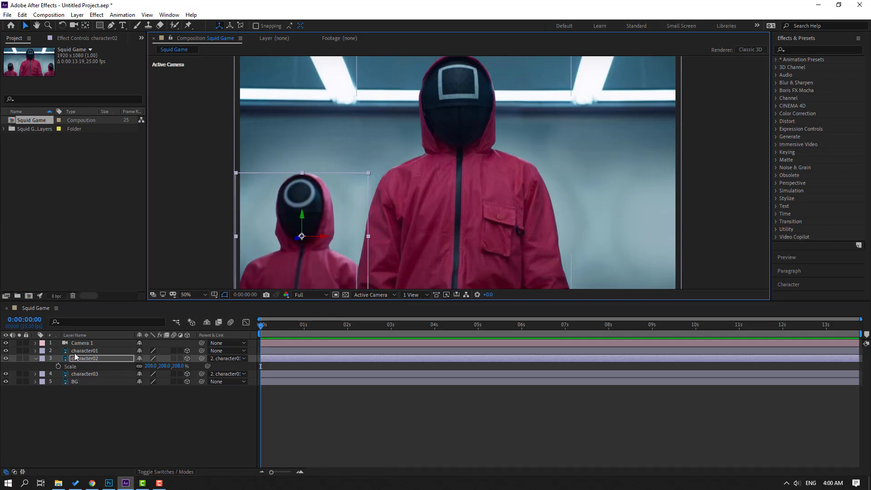
# - Move the character03 layer out to the right of the central figure and scale it up to 305%
pyautogui.click(97, 374)
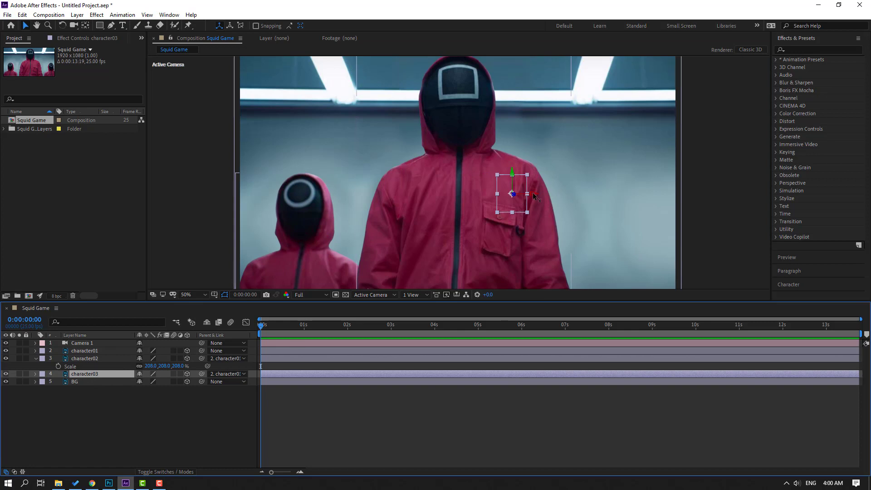
pyautogui.moveTo(535, 196); pyautogui.dragTo(629, 195)
pyautogui.press('s')
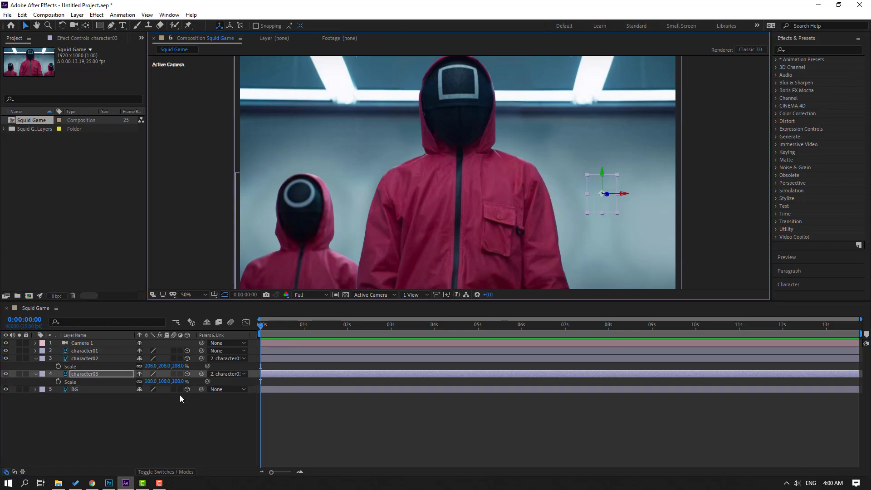
pyautogui.moveTo(150, 381); pyautogui.dragTo(184, 377)
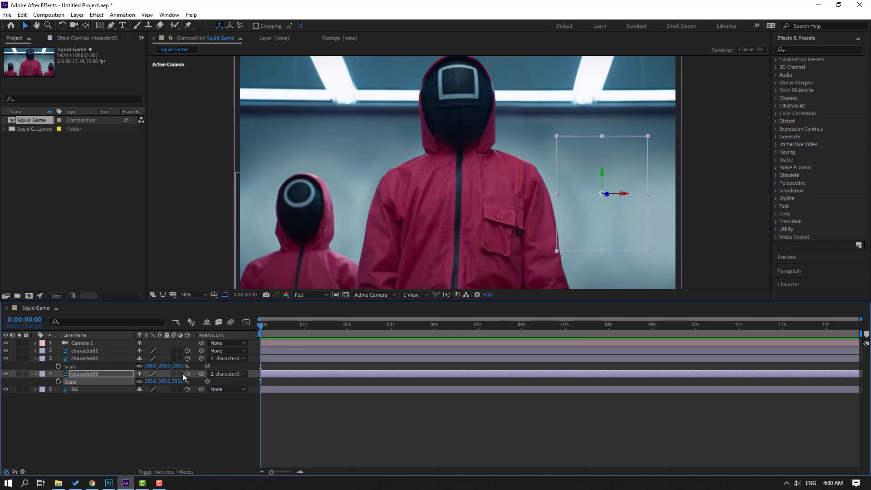
# - Place character03 at the lower right of the frame opposite character02, set its scale to 256%, and collapse the scale properties
pyautogui.moveTo(608, 196); pyautogui.dragTo(663, 283)
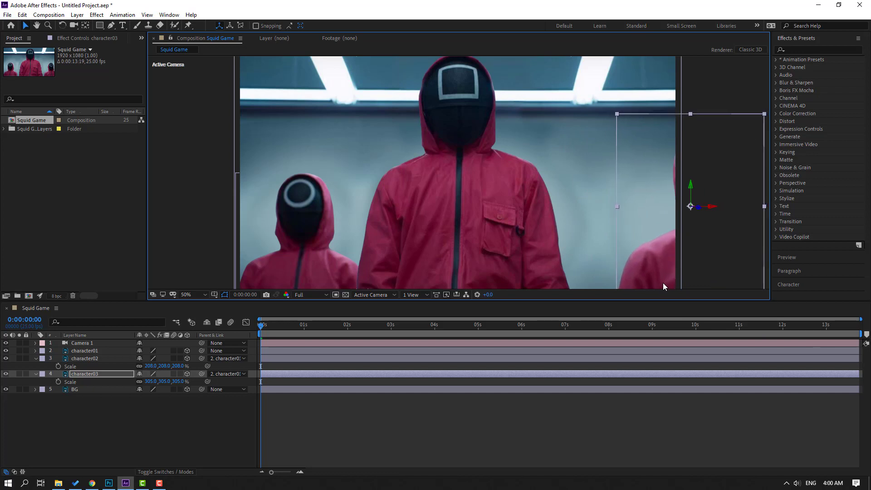
pyautogui.moveTo(712, 208); pyautogui.dragTo(558, 225)
pyautogui.moveTo(151, 385); pyautogui.dragTo(125, 385)
pyautogui.moveTo(625, 207); pyautogui.dragTo(617, 236)
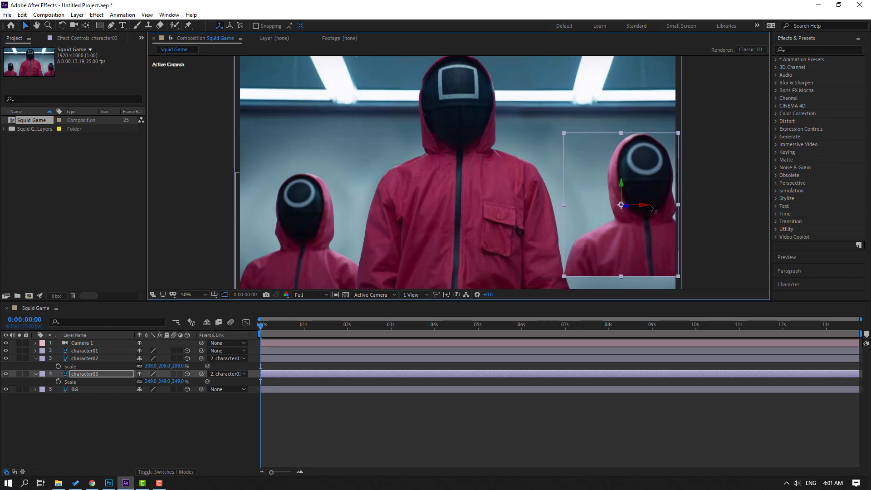
pyautogui.moveTo(620, 182); pyautogui.dragTo(619, 246)
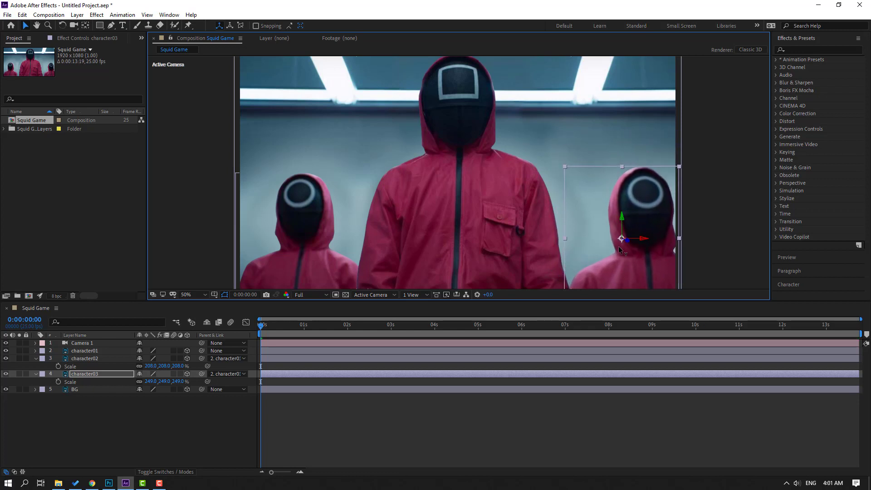
pyautogui.moveTo(153, 384); pyautogui.dragTo(153, 381)
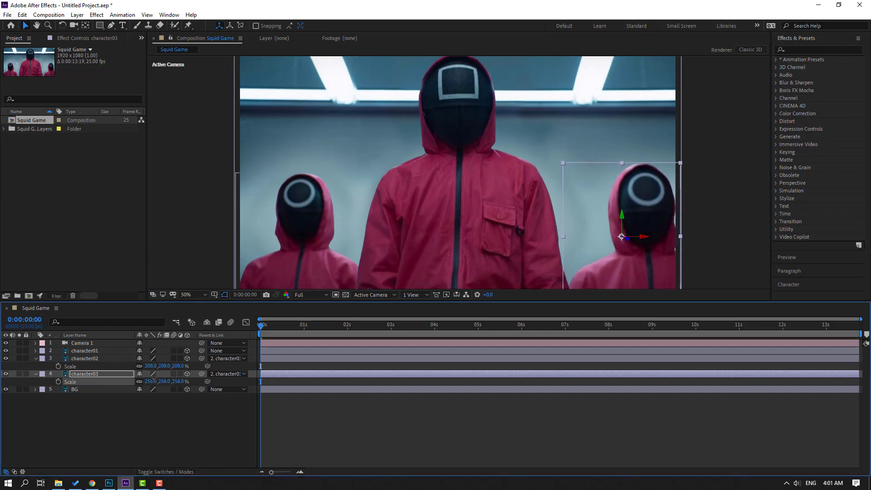
pyautogui.click(35, 374)
pyautogui.click(36, 359)
pyautogui.click(61, 386)
# - Switch the composition viewer to the Top view and examine the depth spacing between the character layers and the background
pyautogui.click(374, 295)
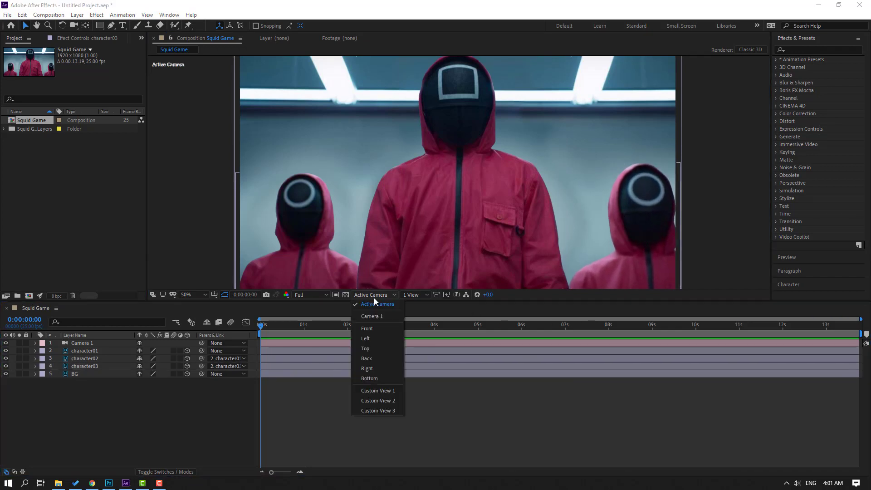
pyautogui.click(372, 348)
pyautogui.scroll(-6, 492, 196)
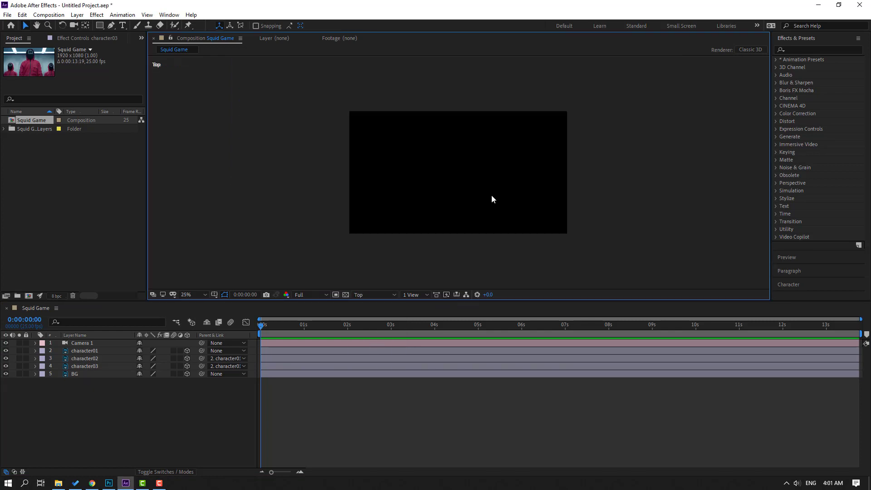
pyautogui.click(92, 366)
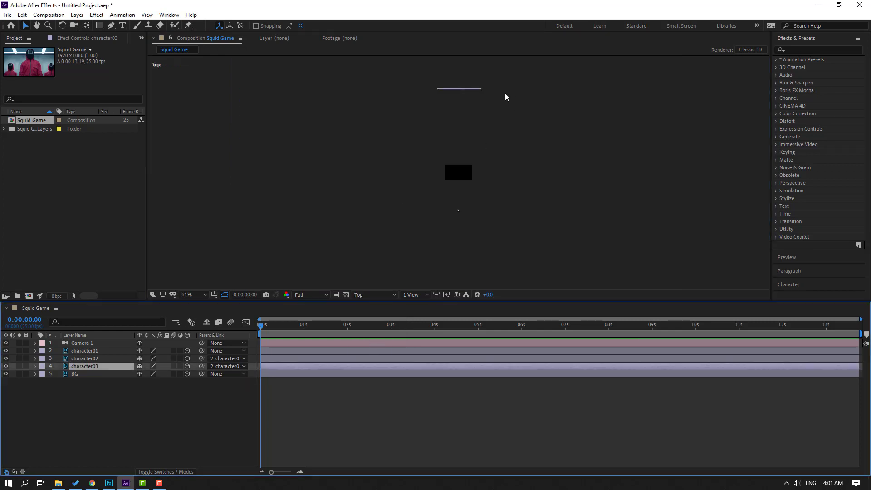
pyautogui.moveTo(472, 126); pyautogui.dragTo(427, 163)
pyautogui.press('v')
pyautogui.press(',')
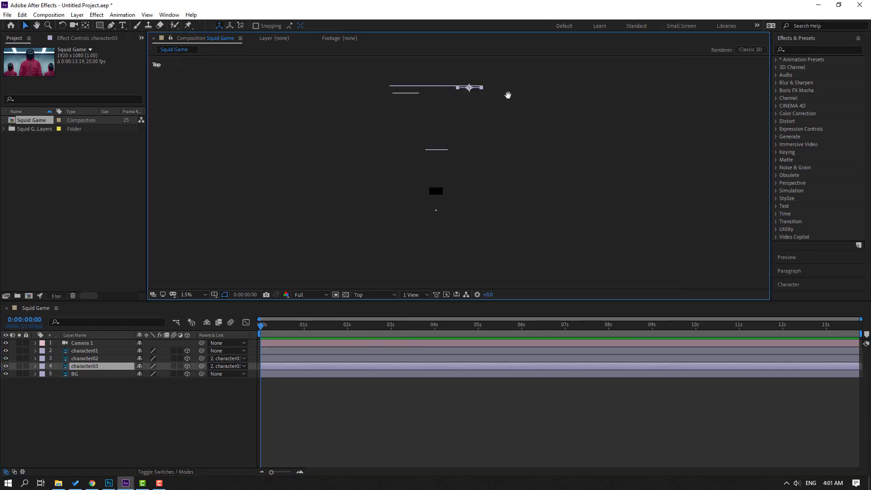
pyautogui.press('.')
pyautogui.moveTo(482, 91); pyautogui.dragTo(475, 206)
pyautogui.click(83, 352)
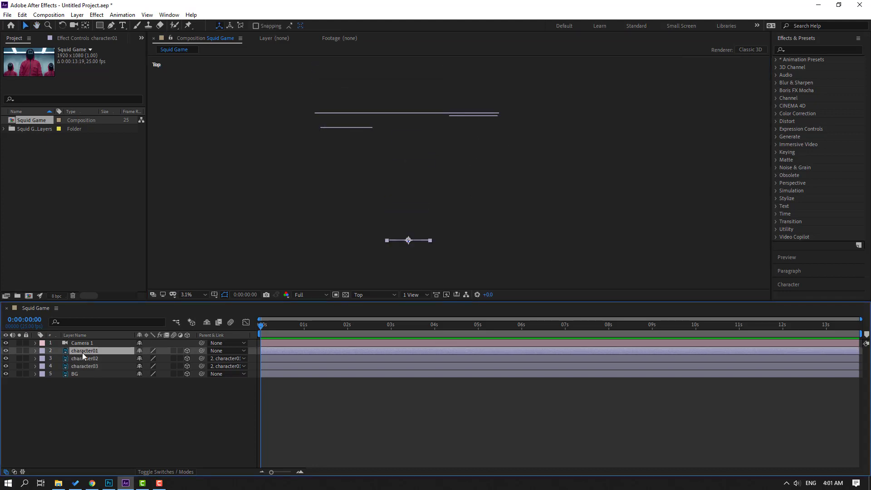
# - Bring the character03 layer forward from the background to a Z position of 2189.1
pyautogui.click(89, 367)
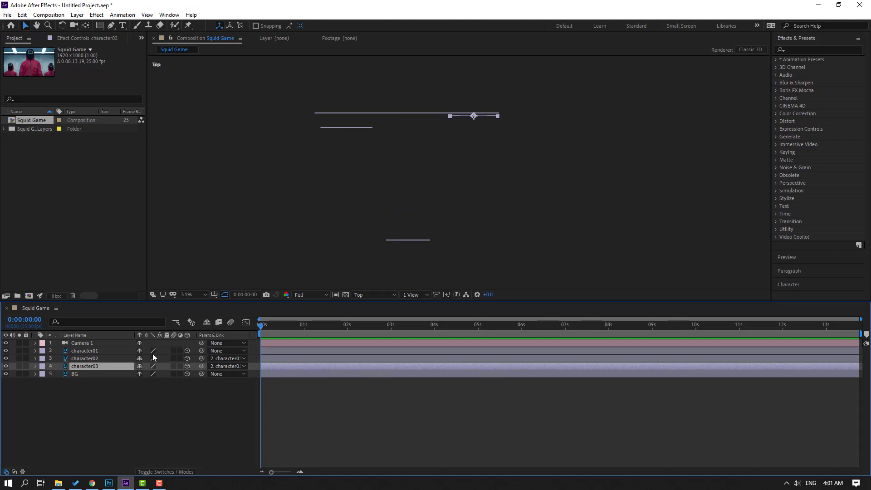
pyautogui.press('p')
pyautogui.moveTo(176, 374); pyautogui.dragTo(61, 405)
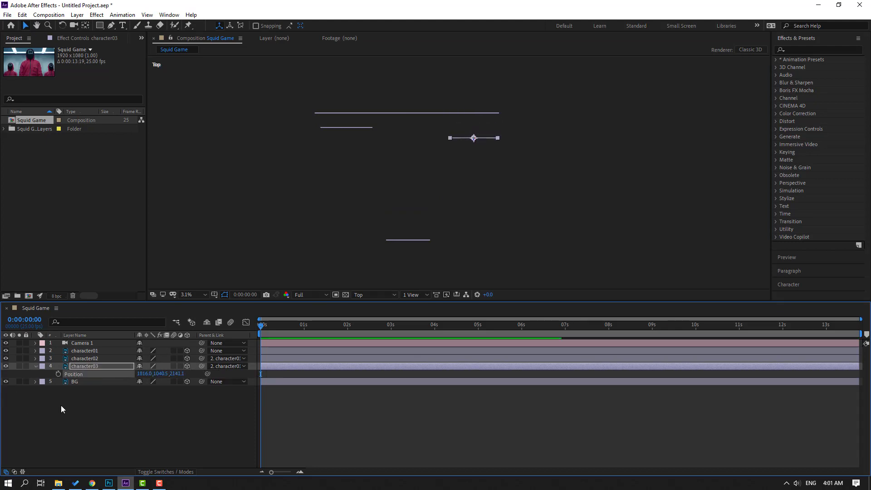
pyautogui.moveTo(174, 375); pyautogui.dragTo(91, 360)
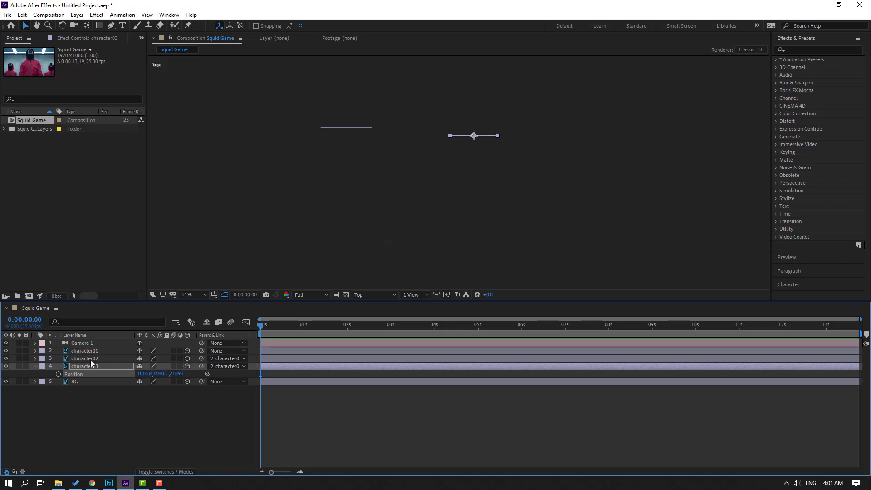
# - Bring the character02 layer forward to a Z position of 1907, in front of character03
pyautogui.click(76, 359)
pyautogui.press('p')
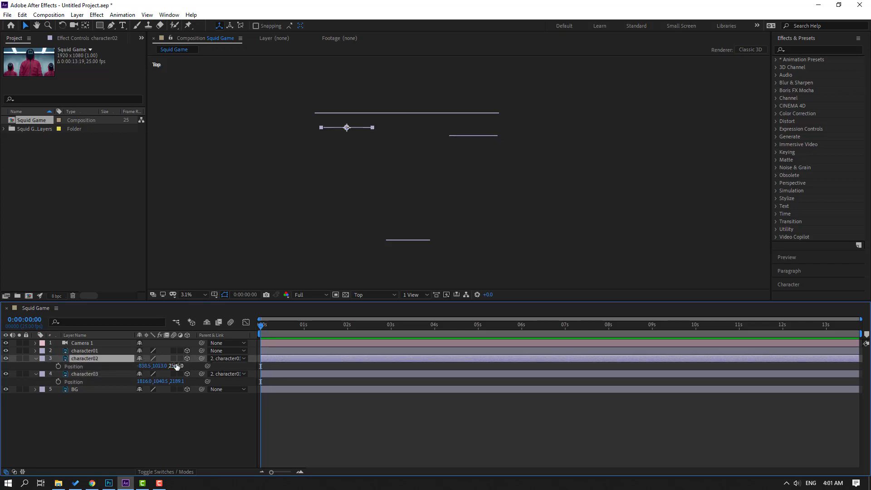
pyautogui.moveTo(176, 365); pyautogui.dragTo(218, 365)
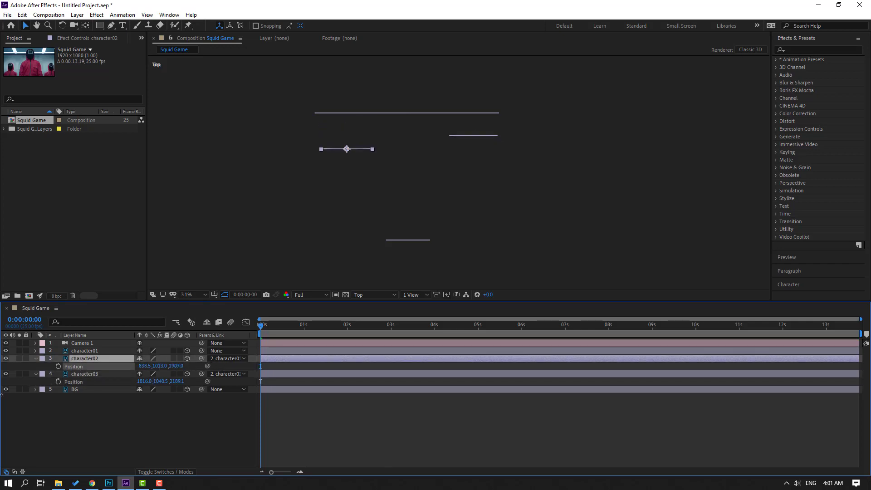
# - Try shifting the parent layer character01 in depth by changing its Z position in the Top view
pyautogui.press(',')
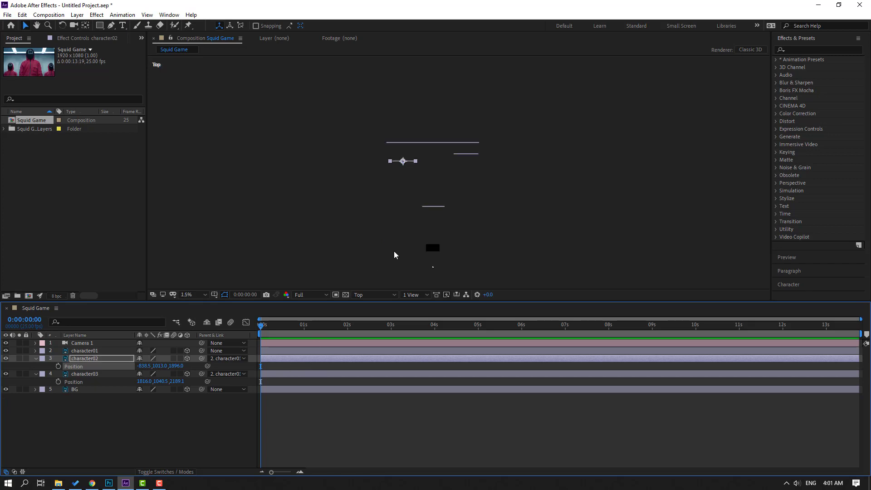
pyautogui.hotkey('ctrl', 'Up')
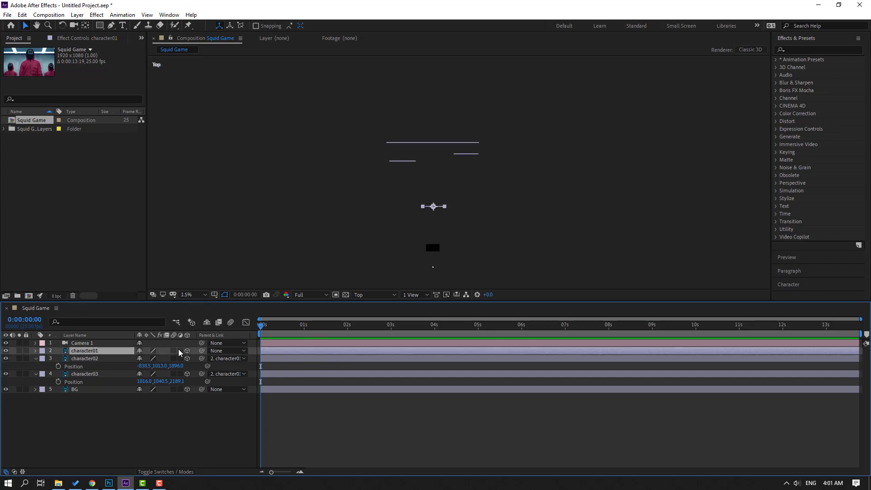
pyautogui.press('p')
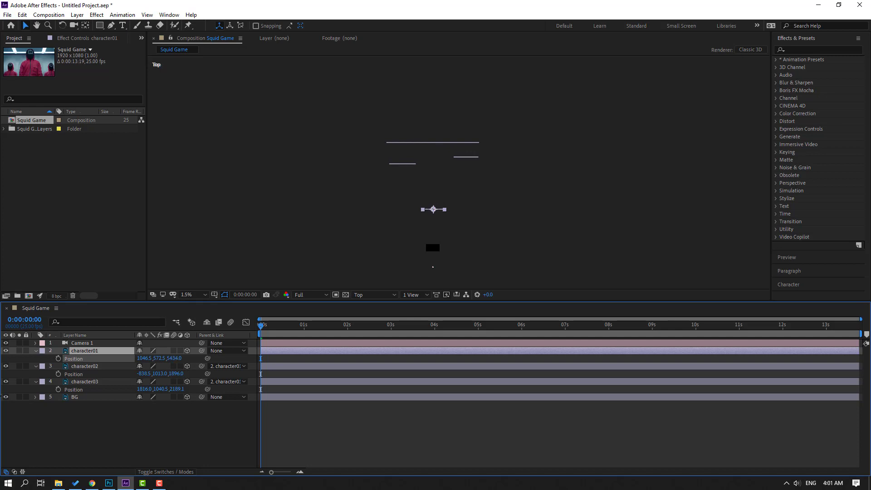
pyautogui.moveTo(2, 414); pyautogui.dragTo(137, 388)
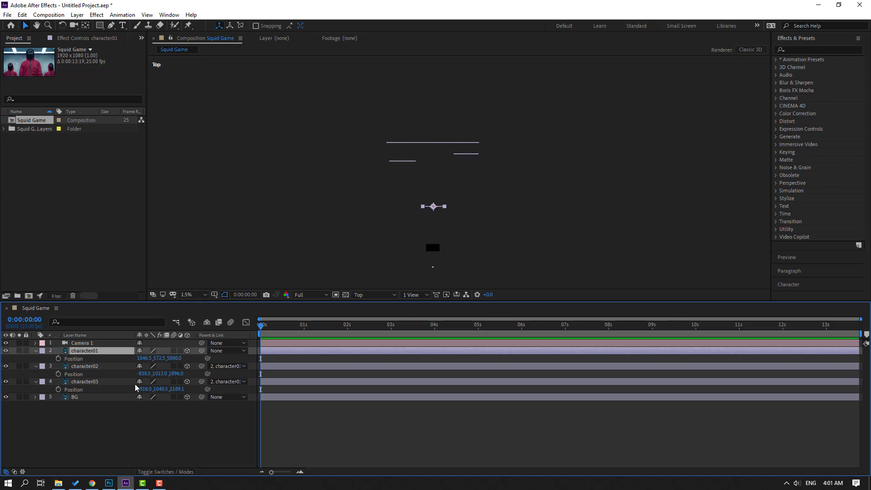
# - Remove the parent link from character02 and character03 by setting both parents to None
pyautogui.click(225, 367)
pyautogui.click(229, 376)
pyautogui.click(222, 382)
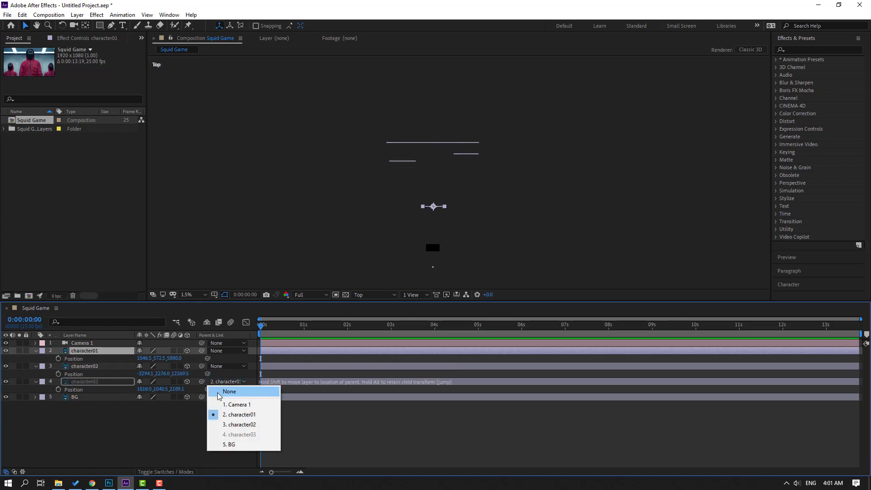
pyautogui.click(218, 393)
# - Return the composition viewer to the Active Camera view at Fit magnification and collapse the position properties of the three character layers
pyautogui.click(373, 295)
pyautogui.click(363, 306)
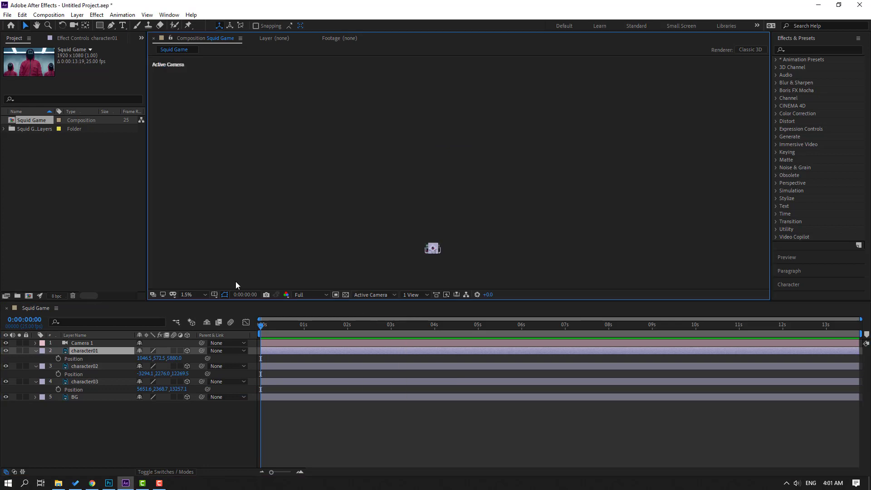
pyautogui.click(197, 294)
pyautogui.click(191, 317)
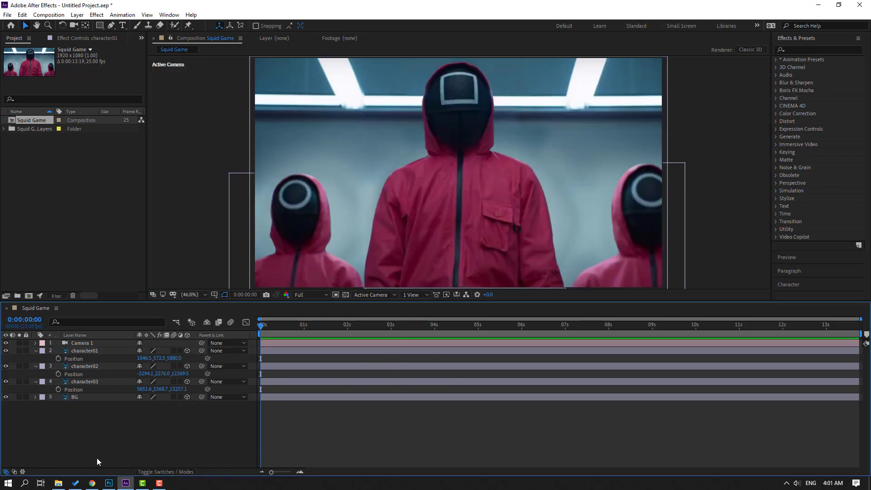
pyautogui.click(36, 351)
pyautogui.click(35, 358)
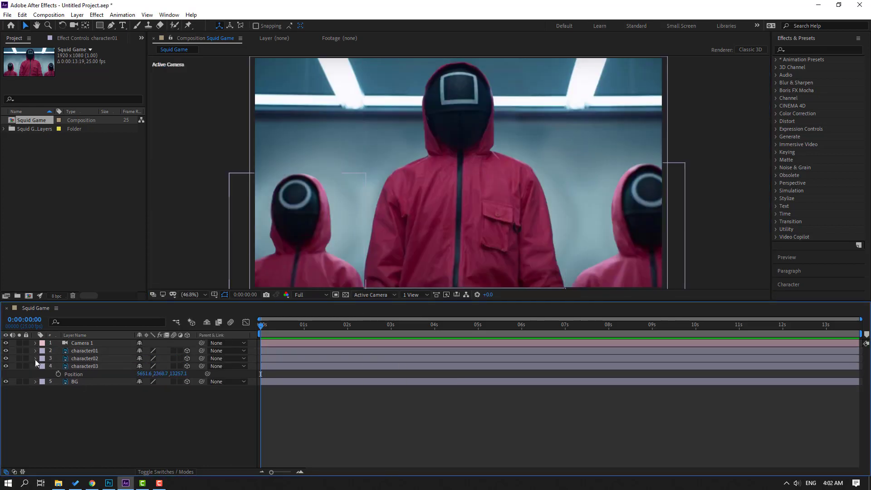
pyautogui.click(35, 366)
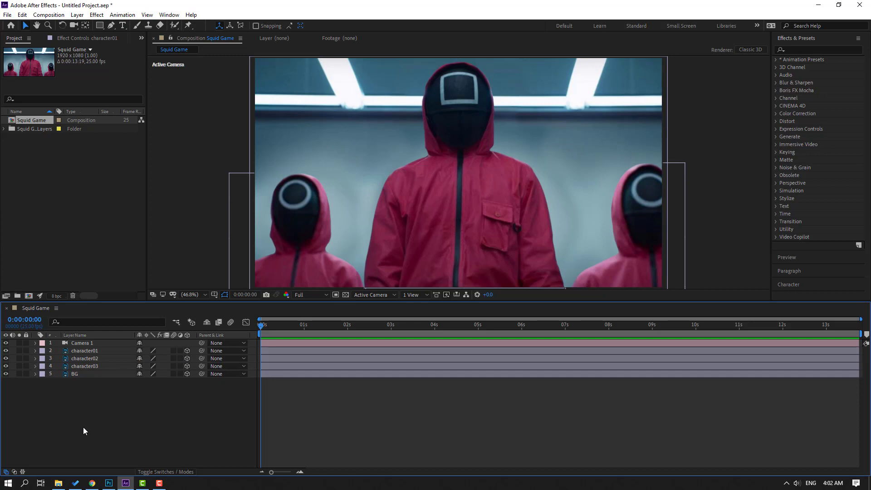
# - Create an orbit null for Camera 1
pyautogui.click(78, 348)
pyautogui.rightClick(78, 347)
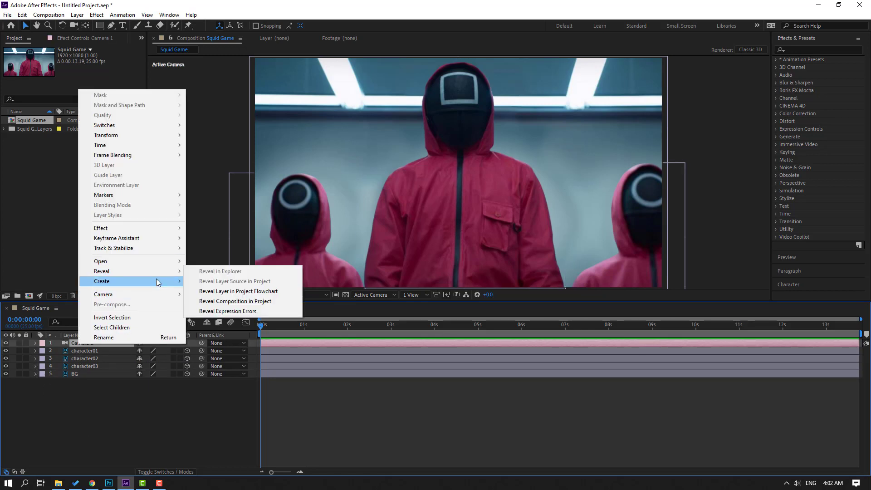
pyautogui.moveTo(152, 297)
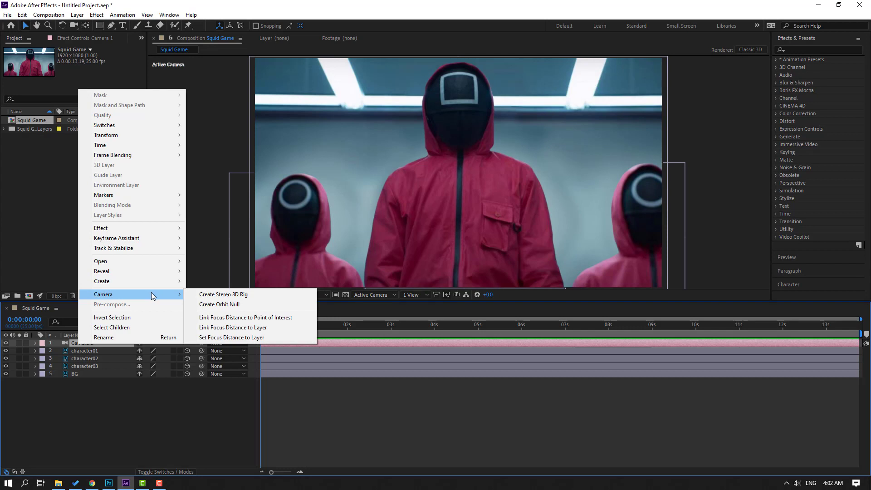
pyautogui.click(221, 309)
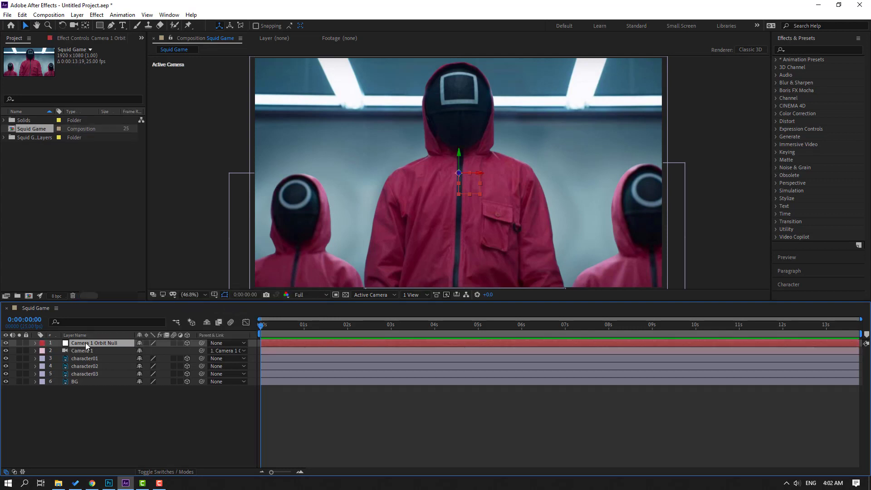
# - Try out the orbit null's position and rotation properties and test orbiting the camera around the scene
pyautogui.press('p')
pyautogui.moveTo(166, 353)
pyautogui.mouseDown()
pyautogui.moveTo(185, 356)
pyautogui.moveTo(158, 351)
pyautogui.moveTo(175, 352)
pyautogui.moveTo(151, 358)
pyautogui.mouseUp()
pyautogui.press('r')
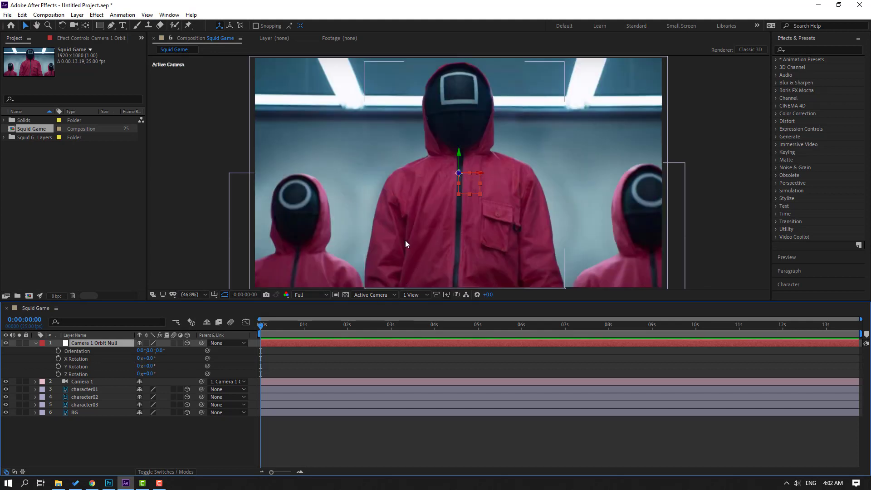
pyautogui.moveTo(423, 159); pyautogui.dragTo(410, 214)
pyautogui.click(35, 343)
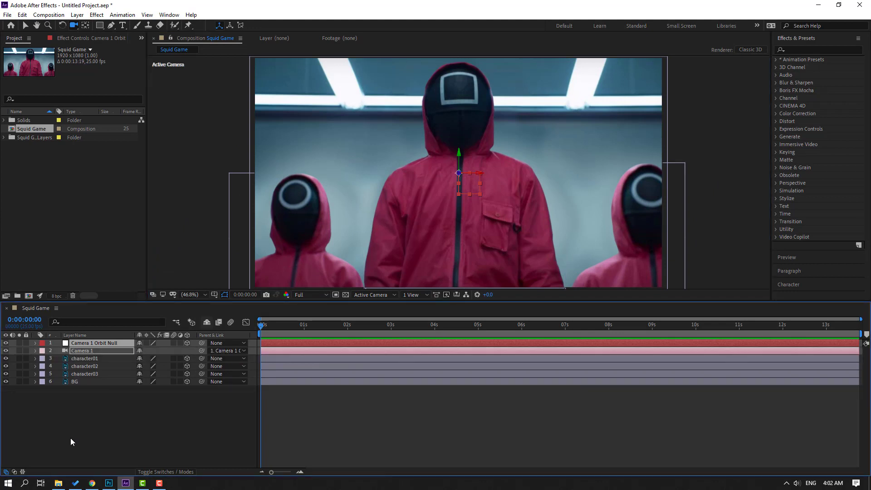
pyautogui.click(70, 438)
pyautogui.press('v')
# - Keyframe the orbit null's position from 960, 454, -310 at the start to 960, -106, 1460 at 6 seconds
pyautogui.click(94, 344)
pyautogui.press('p')
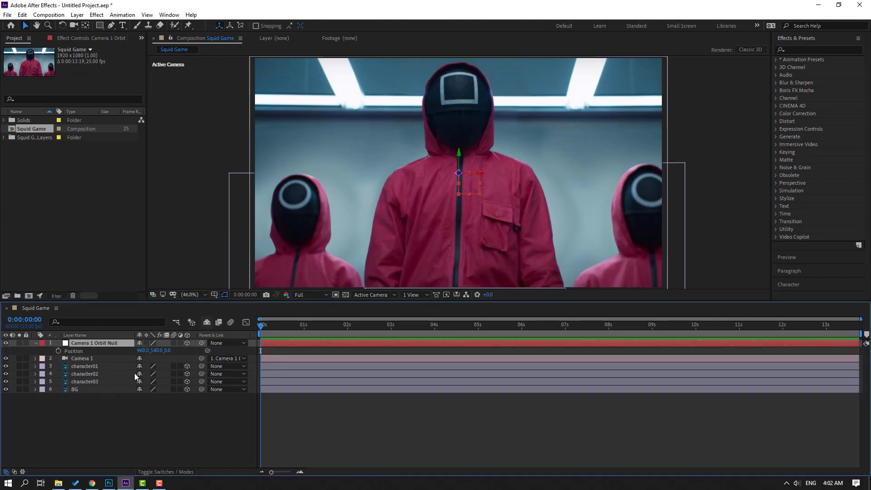
pyautogui.moveTo(166, 354); pyautogui.dragTo(115, 372)
pyautogui.click(58, 351)
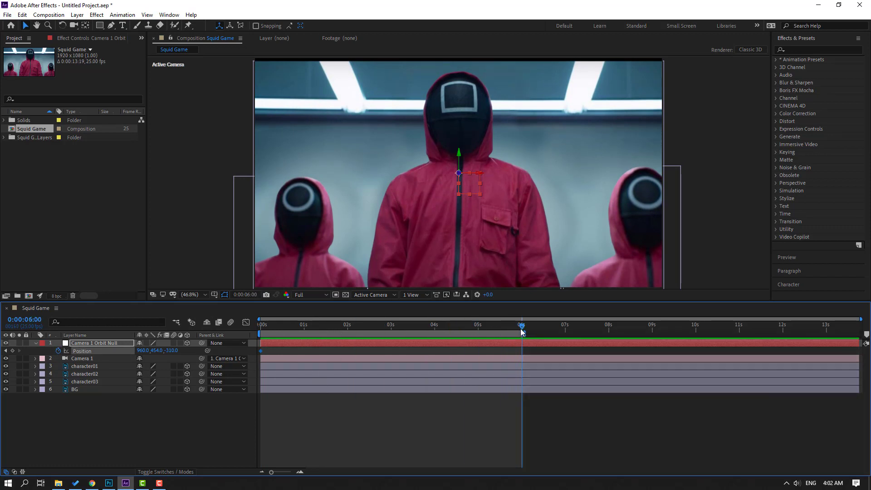
pyautogui.moveTo(171, 351); pyautogui.dragTo(250, 350)
pyautogui.moveTo(154, 355); pyautogui.dragTo(134, 354)
# - Keyframe the BG layer's position at the start and at 6 seconds, setting its Y position to 855 at 6 seconds
pyautogui.click(73, 389)
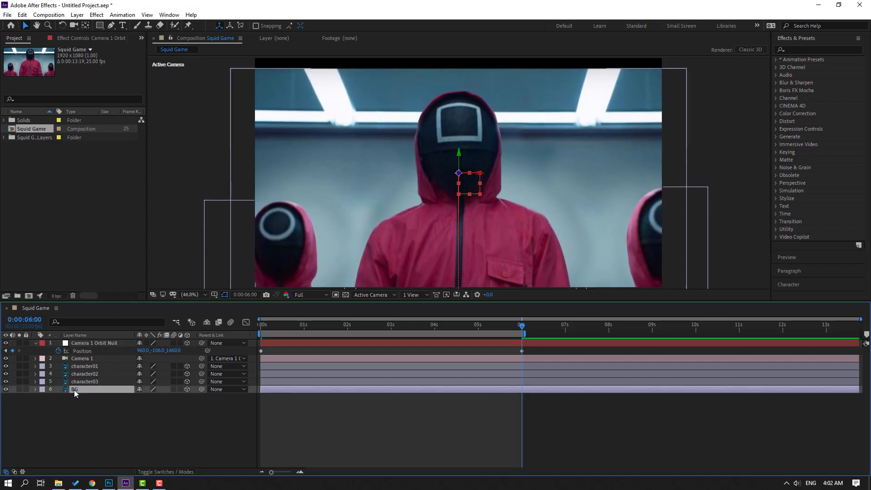
pyautogui.press('Home')
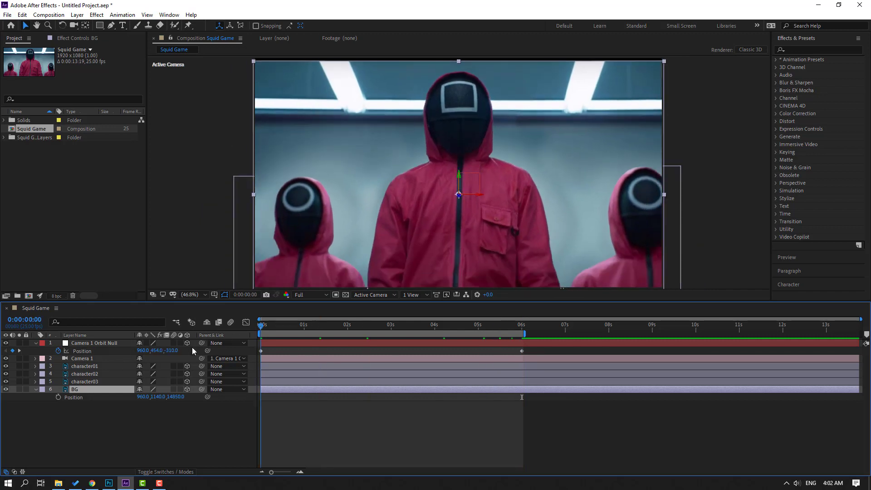
pyautogui.click(59, 397)
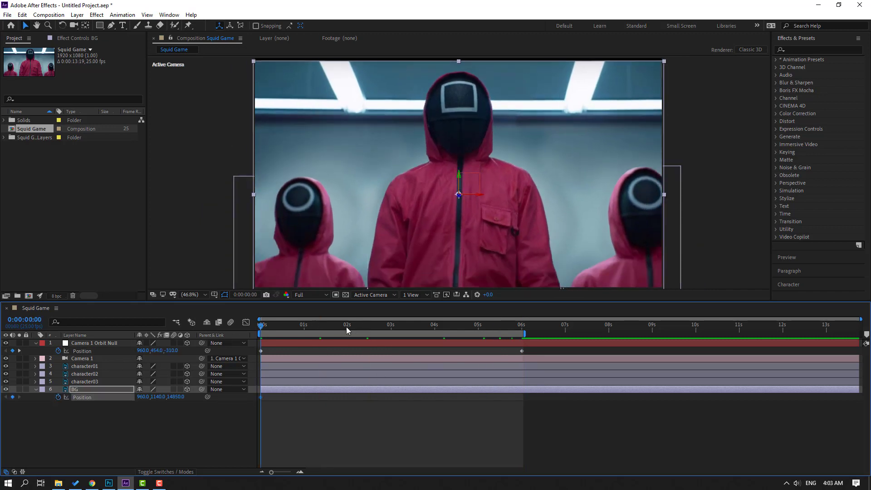
pyautogui.moveTo(347, 328); pyautogui.dragTo(524, 337)
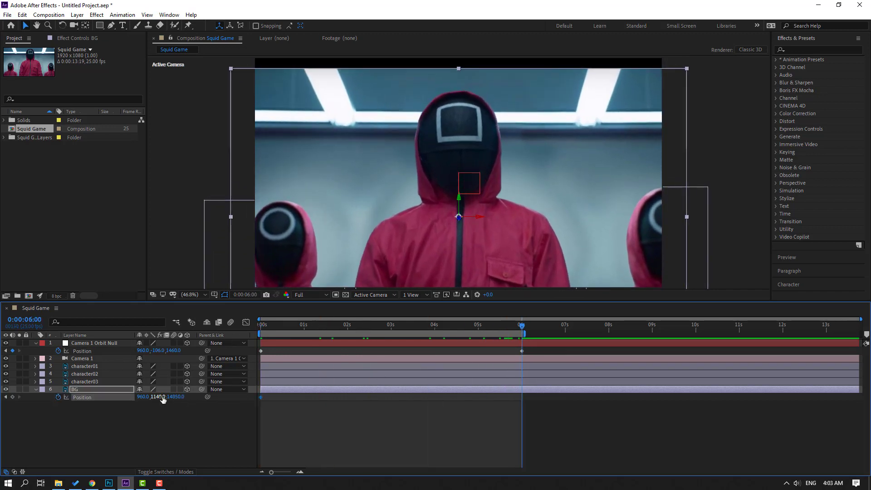
pyautogui.moveTo(164, 398); pyautogui.dragTo(604, 448)
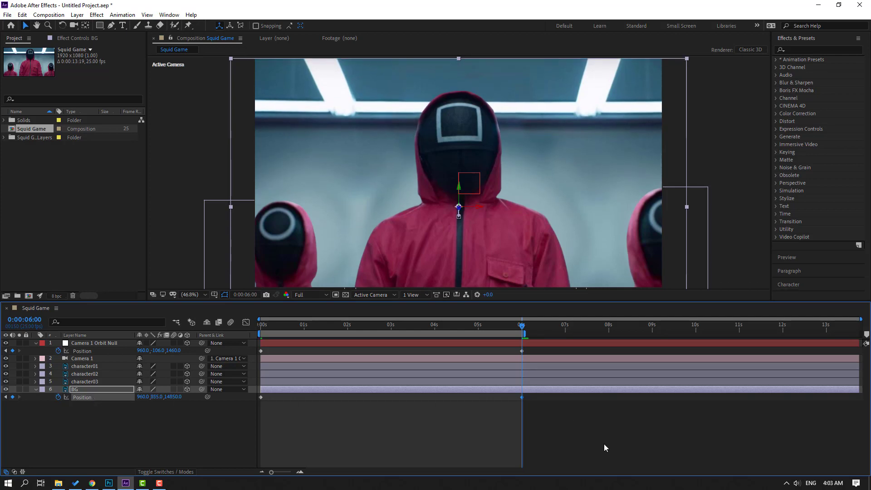
# - Set the BG layer's Y position to 1005 at the starting keyframe and preview the camera move
pyautogui.click(605, 448)
pyautogui.press('space')
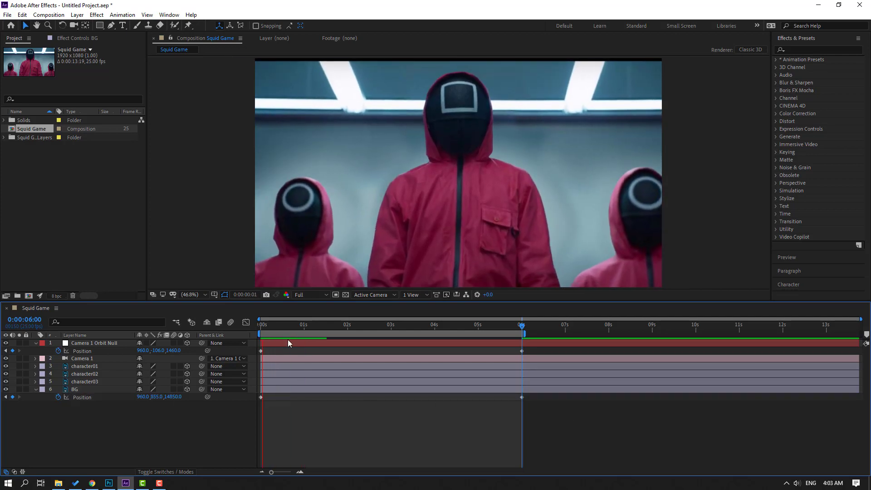
pyautogui.press('Home')
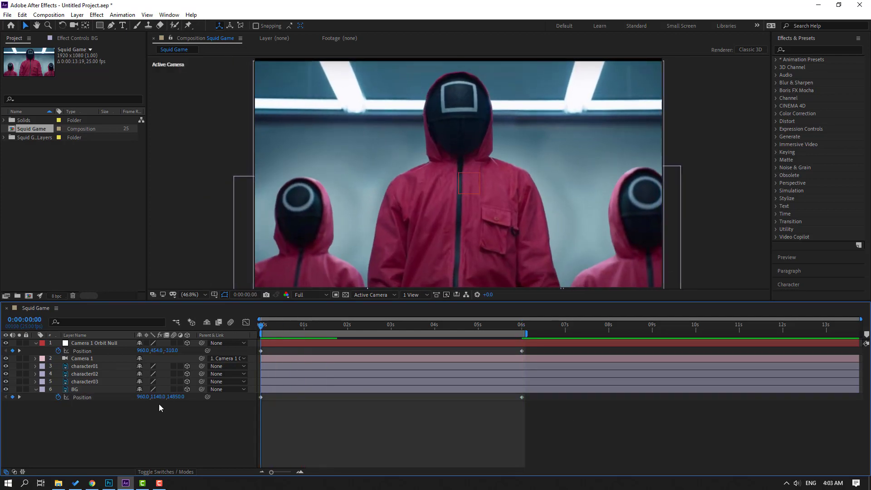
pyautogui.moveTo(269, 406); pyautogui.dragTo(254, 394)
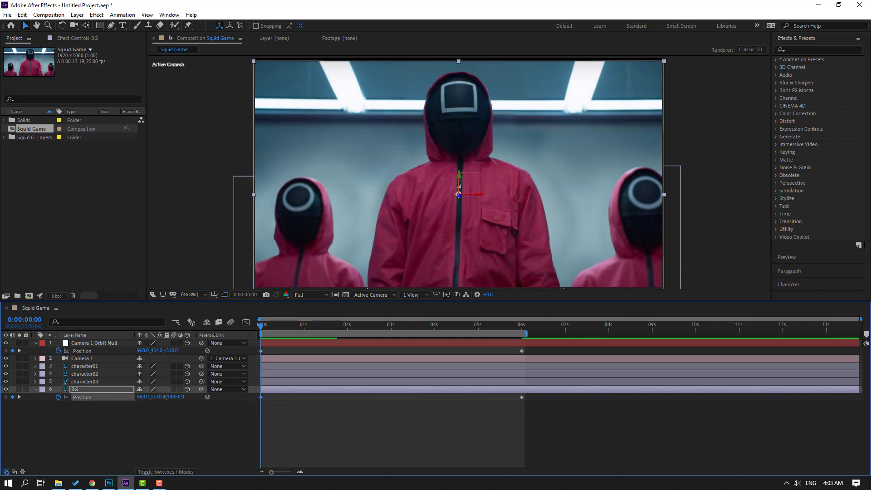
pyautogui.click(273, 326)
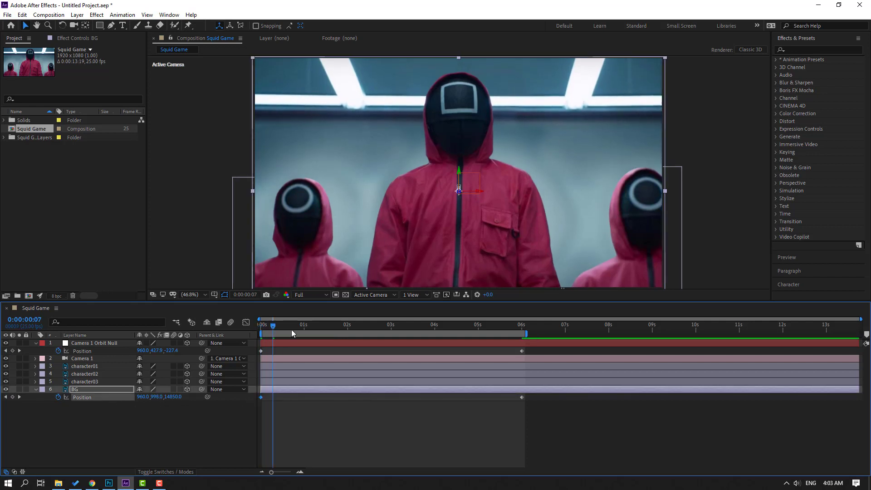
pyautogui.press('space')
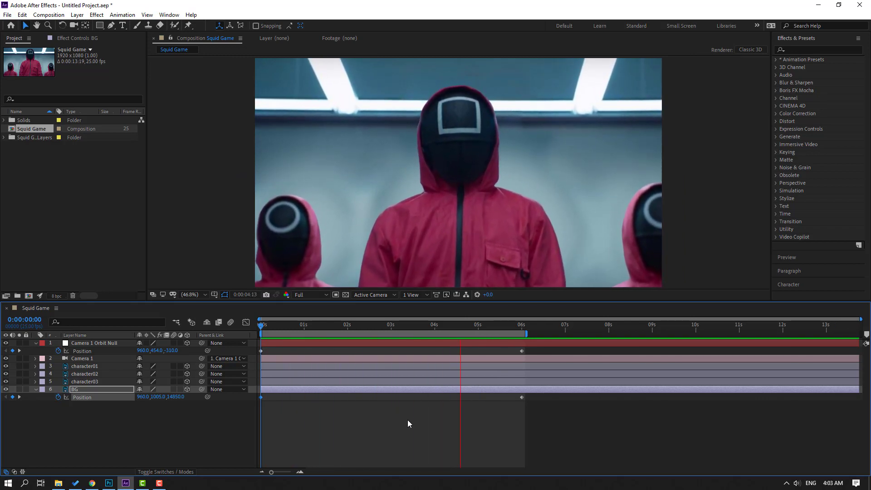
pyautogui.click(374, 326)
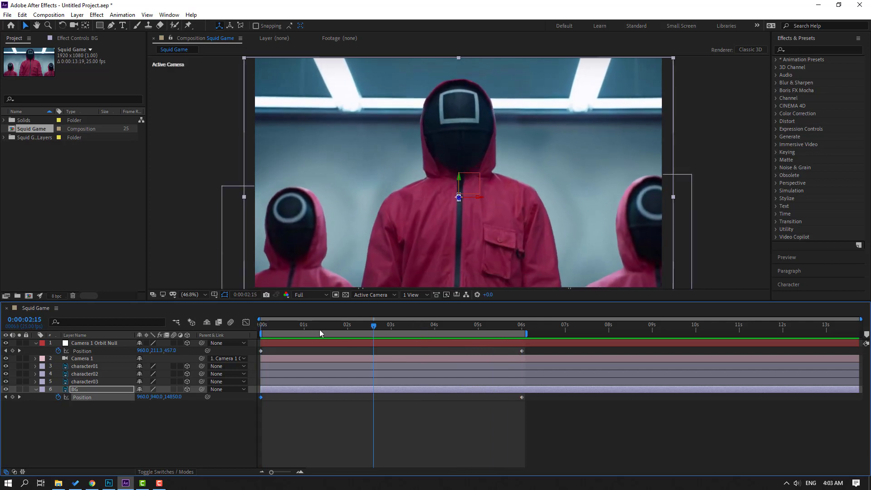
# - Add starting keyframes at 0 seconds for Camera 1's orientation and its X, Y and Z rotation
pyautogui.press('Home')
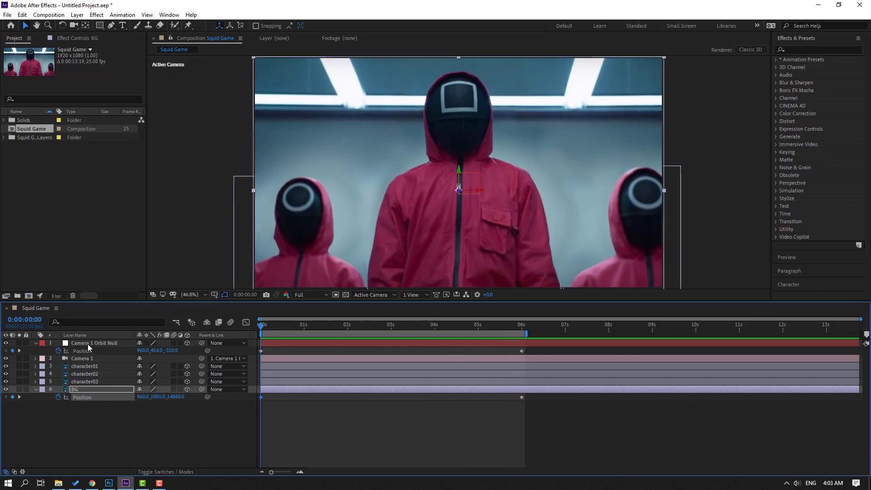
pyautogui.click(80, 361)
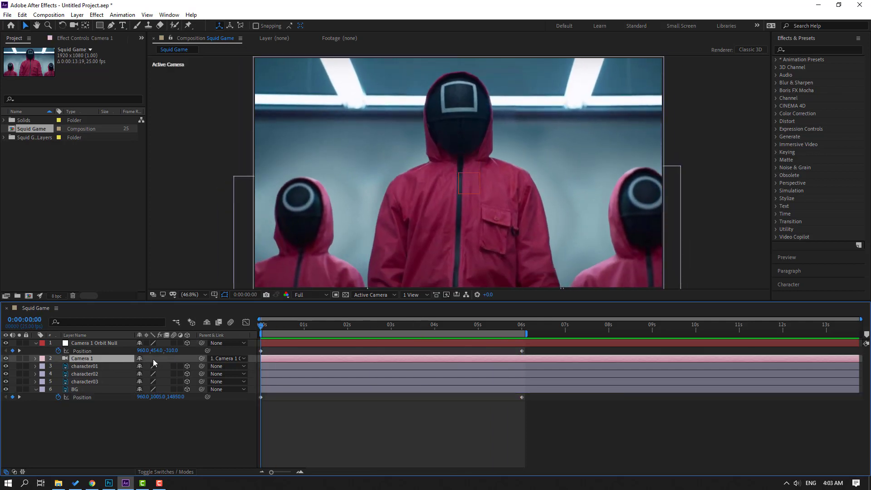
pyautogui.press('r')
pyautogui.click(58, 366)
pyautogui.click(58, 374)
pyautogui.click(58, 382)
pyautogui.click(58, 389)
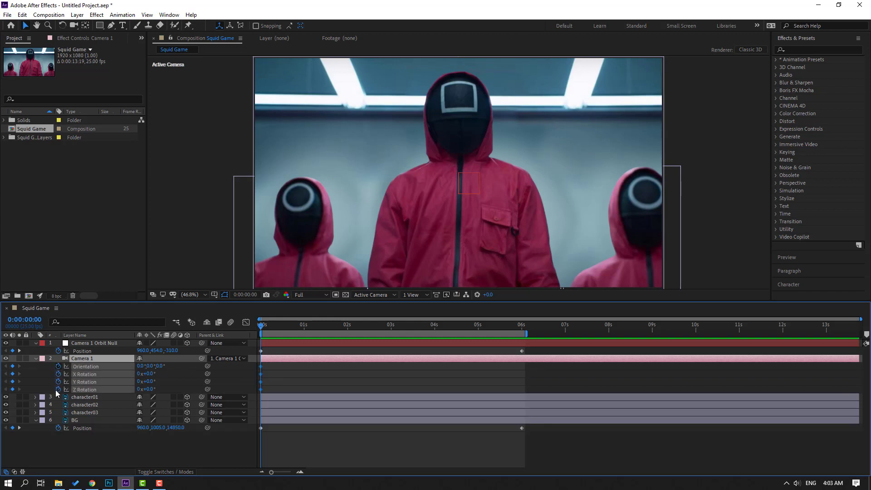
# - Set Camera 1's rotation at 6 seconds to X -1°, Y -1° and Z -3°, and preview the animation
pyautogui.click(393, 326)
pyautogui.moveTo(439, 333); pyautogui.dragTo(523, 331)
pyautogui.click(155, 387)
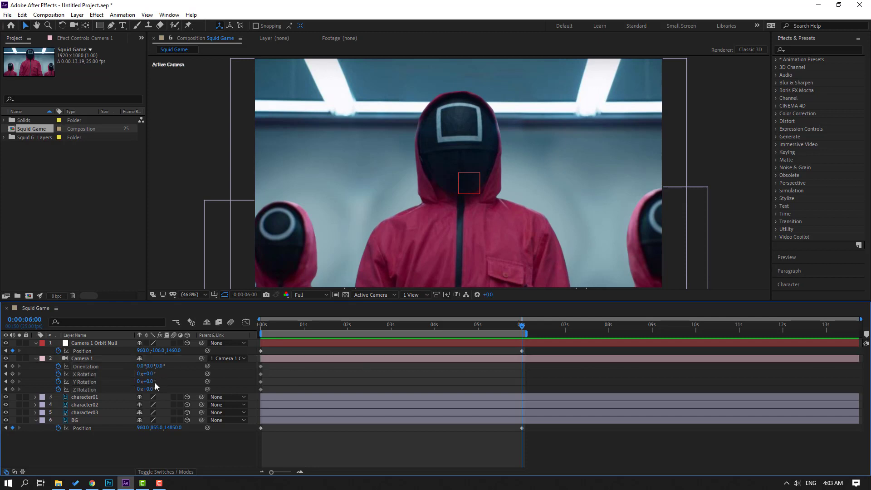
pyautogui.moveTo(151, 382)
pyautogui.mouseDown()
pyautogui.moveTo(142, 382)
pyautogui.moveTo(154, 375)
pyautogui.mouseUp()
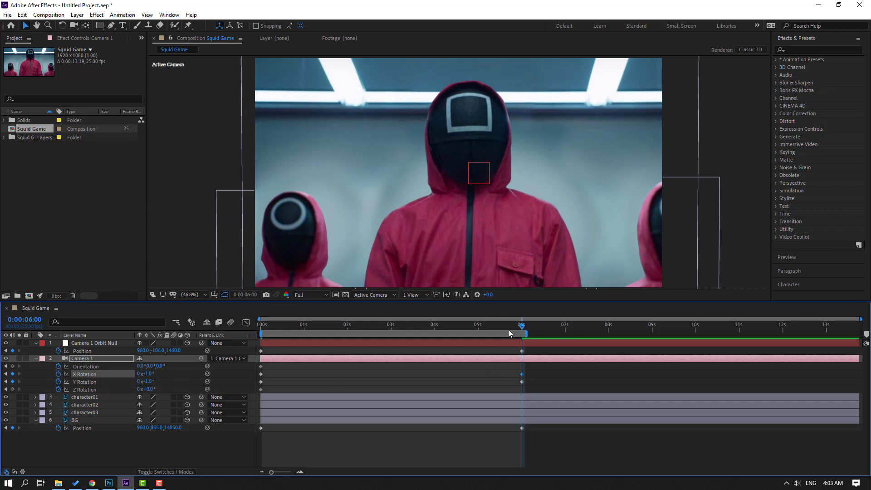
pyautogui.moveTo(509, 333); pyautogui.dragTo(538, 344)
pyautogui.press('pageup')
pyautogui.moveTo(150, 394); pyautogui.dragTo(148, 389)
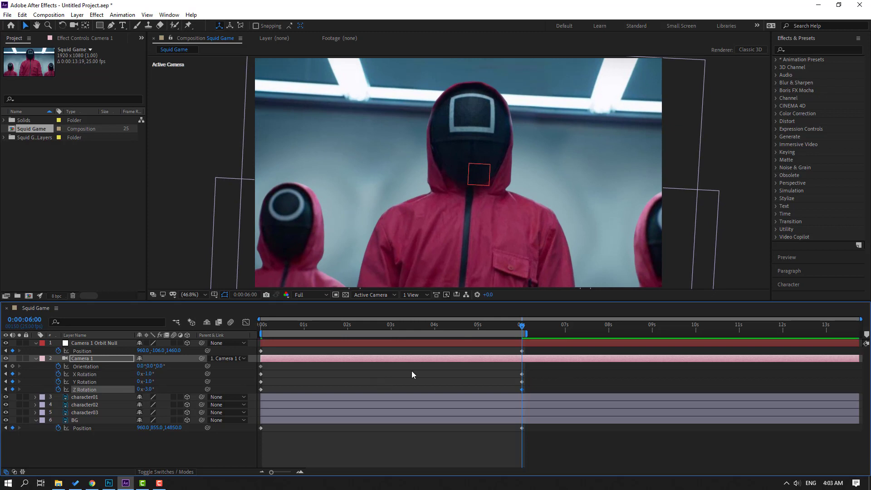
pyautogui.click(571, 382)
pyautogui.press('space')
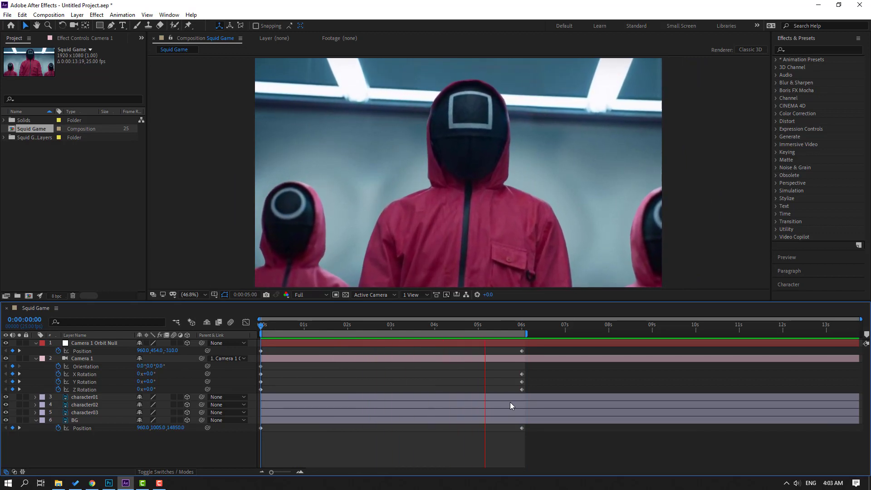
pyautogui.click(523, 328)
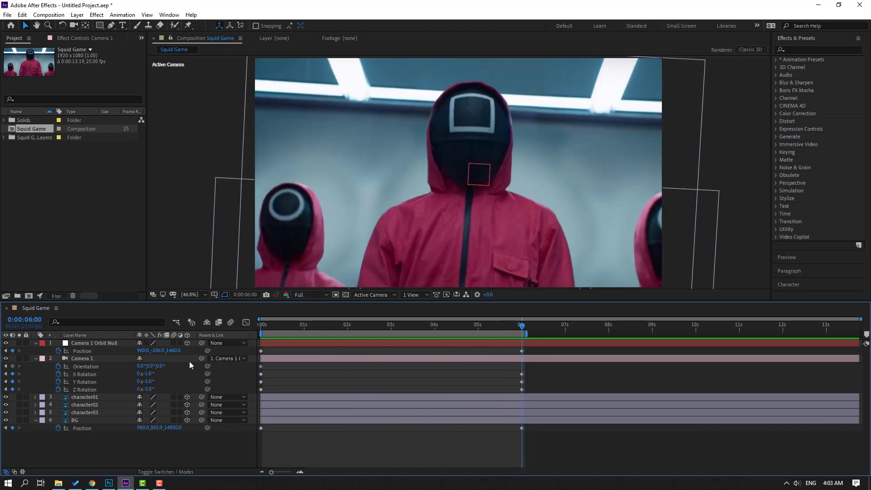
# - At 6 seconds, set the orbit null's position to 960, -396, 3870 and Camera 1's Z rotation to -5°, and preview the move
pyautogui.moveTo(170, 354); pyautogui.dragTo(148, 351)
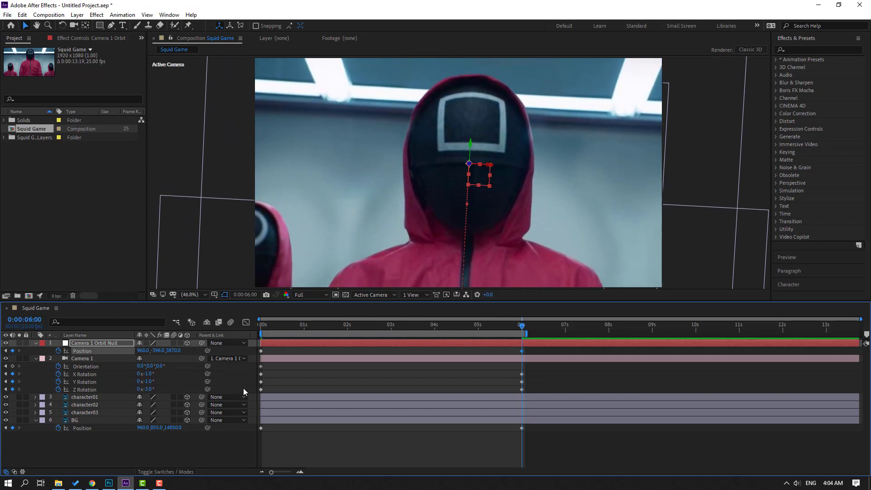
pyautogui.click(165, 391)
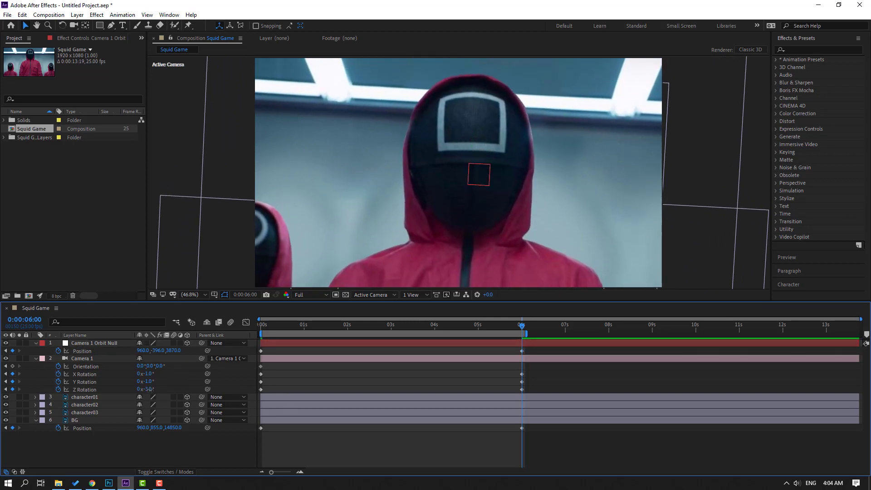
pyautogui.moveTo(150, 390); pyautogui.dragTo(149, 390)
pyautogui.click(561, 383)
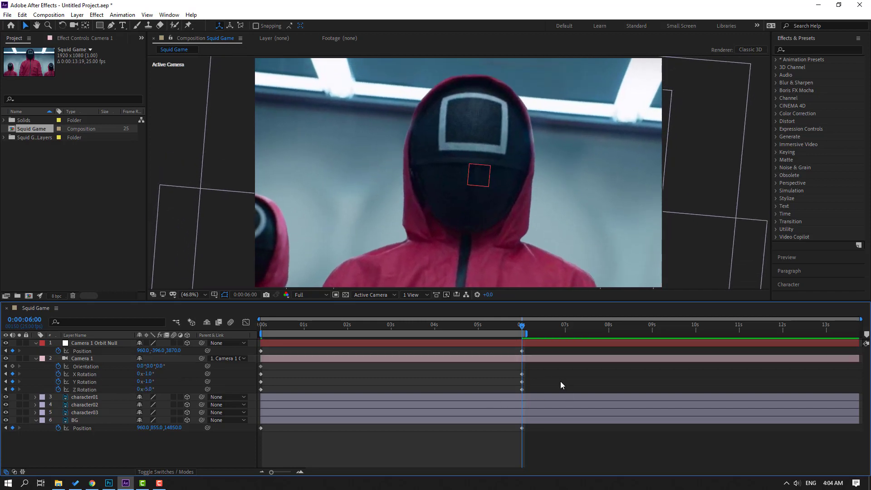
pyautogui.press('space')
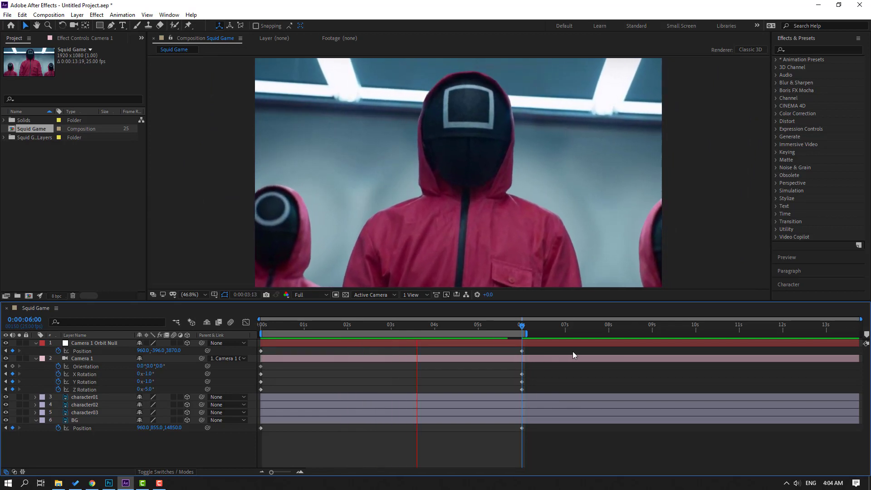
pyautogui.moveTo(462, 326); pyautogui.dragTo(352, 336)
# - Reduce the preview resolution to Quarter and turn on Depth of Field in Camera 1's options
pyautogui.click(75, 361)
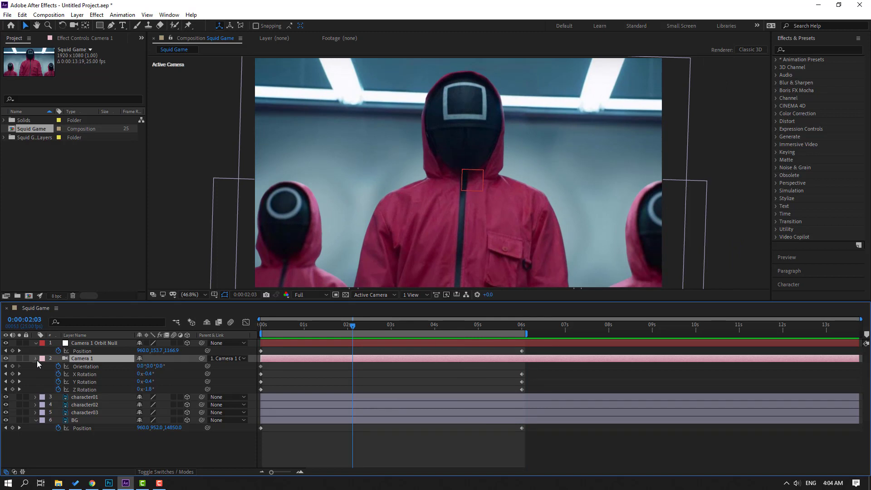
pyautogui.click(36, 359)
pyautogui.click(36, 358)
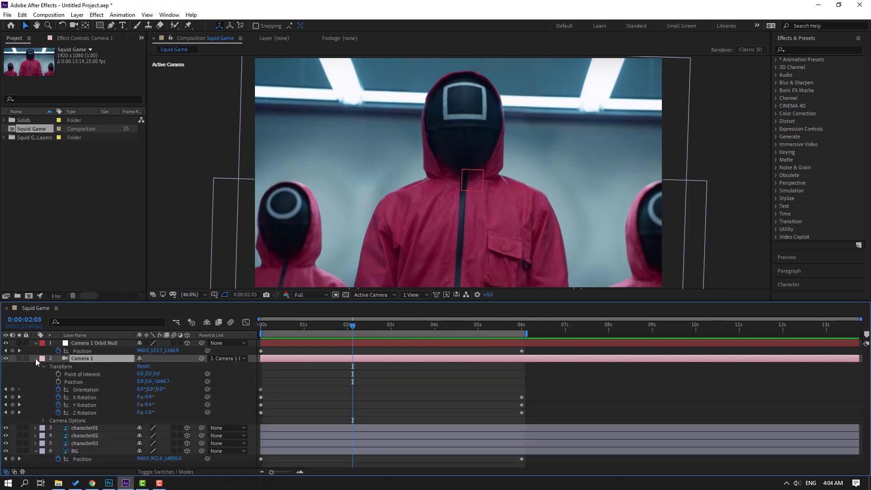
pyautogui.click(41, 367)
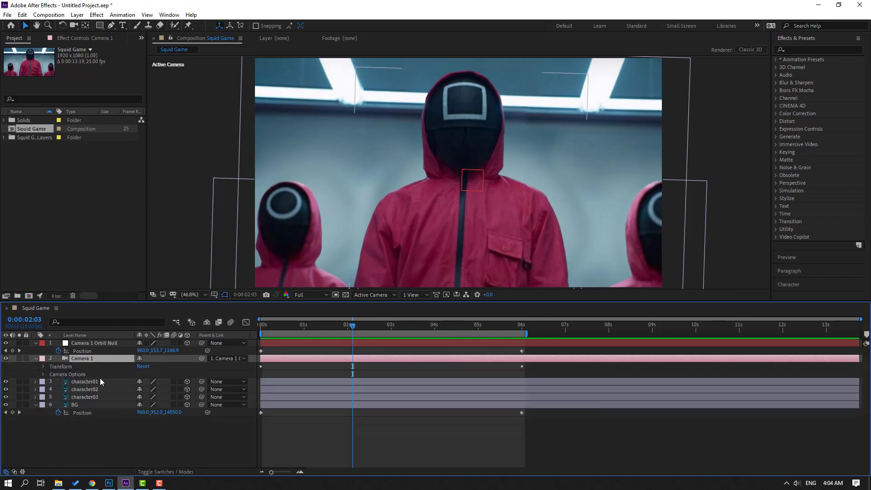
pyautogui.click(44, 376)
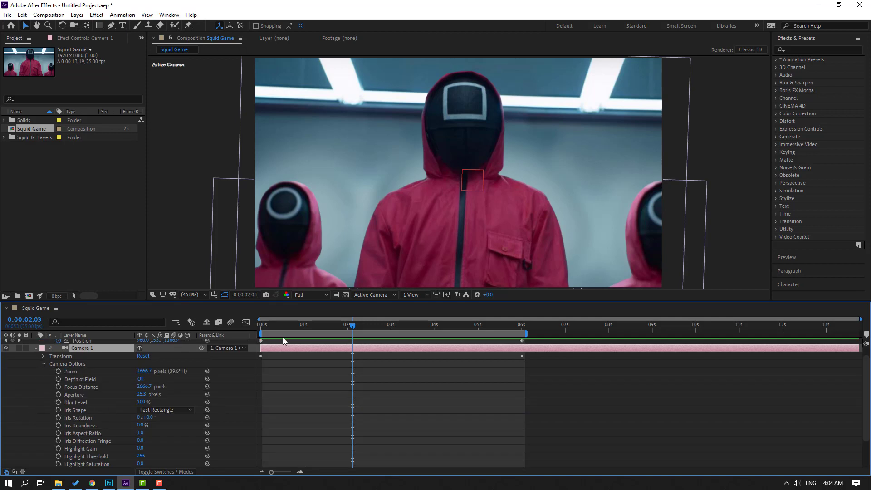
pyautogui.click(311, 295)
pyautogui.click(308, 347)
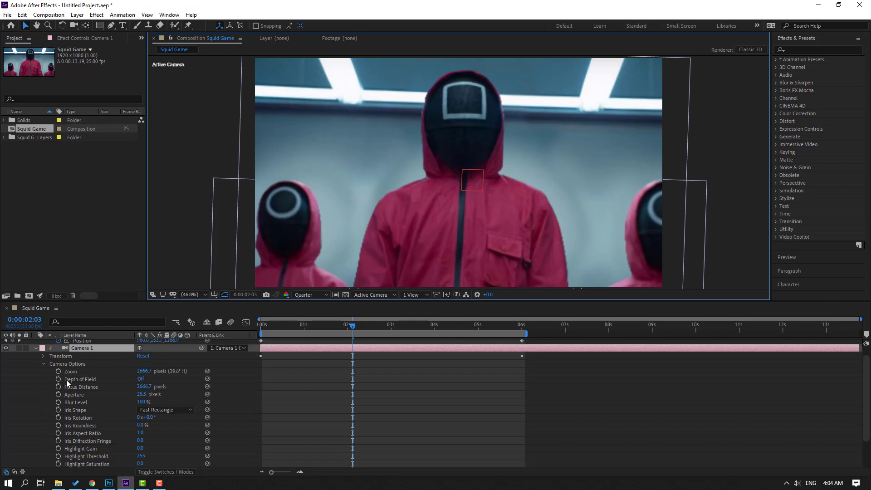
pyautogui.click(140, 380)
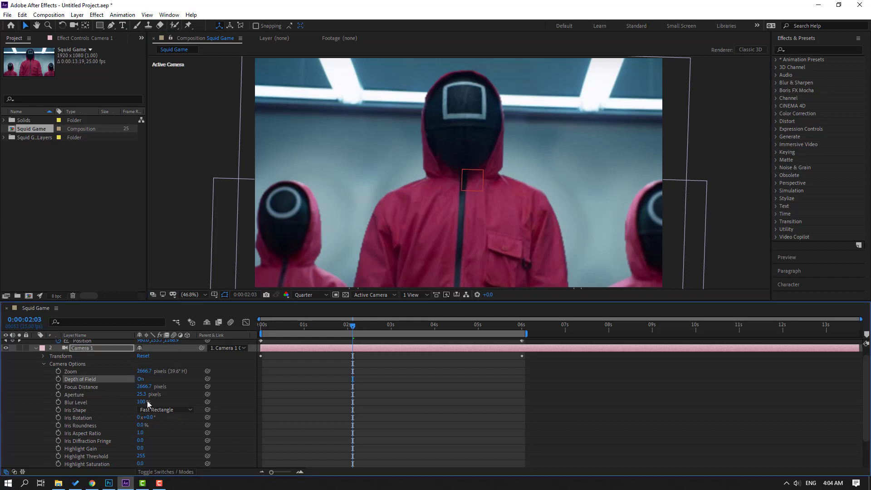
# - Set Camera 1's aperture to 100 pixels and focus distance to 3774.7 pixels, and return the preview resolution to Full
pyautogui.write('100')
pyautogui.press('Return')
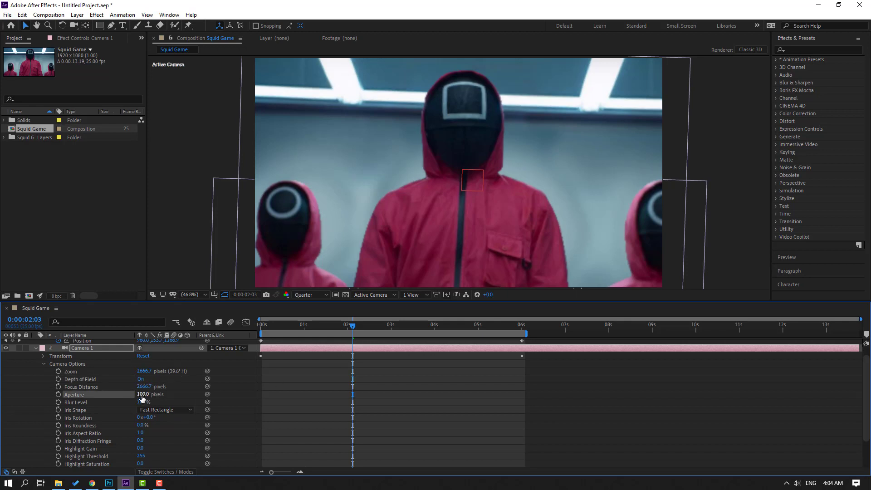
pyautogui.moveTo(144, 387); pyautogui.dragTo(198, 384)
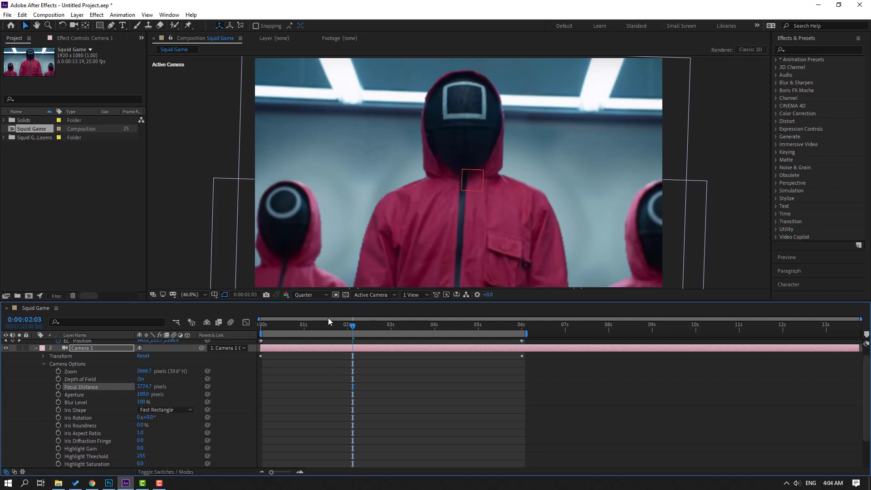
pyautogui.click(310, 295)
pyautogui.click(309, 316)
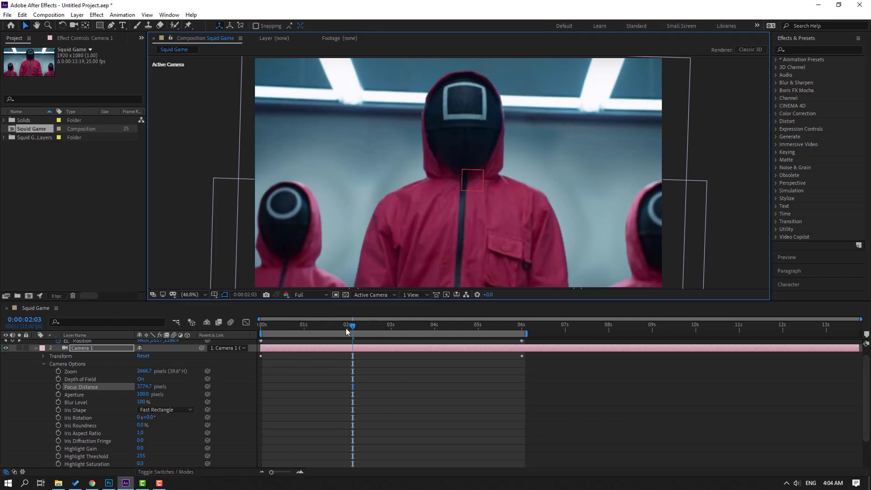
# - Keyframe Camera 1's focus distance at 0 seconds and at 6 seconds, setting it to 2789.7 pixels at 6 seconds
pyautogui.moveTo(347, 332); pyautogui.dragTo(253, 340)
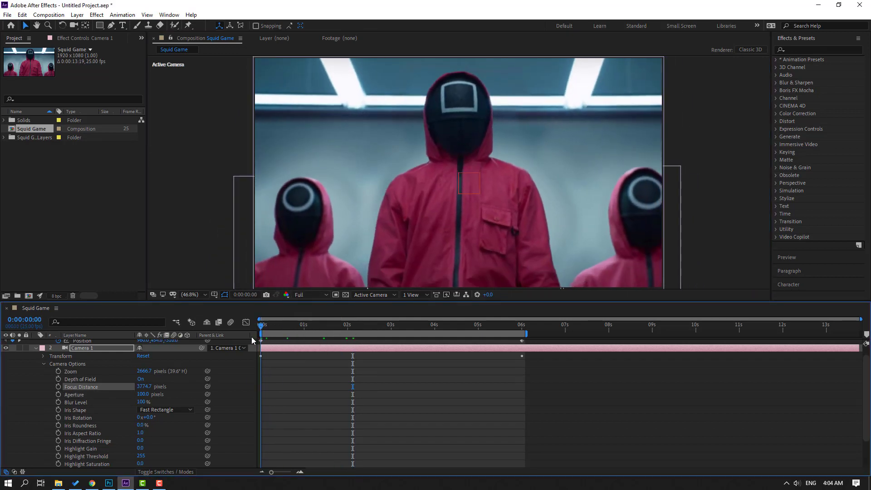
pyautogui.click(59, 387)
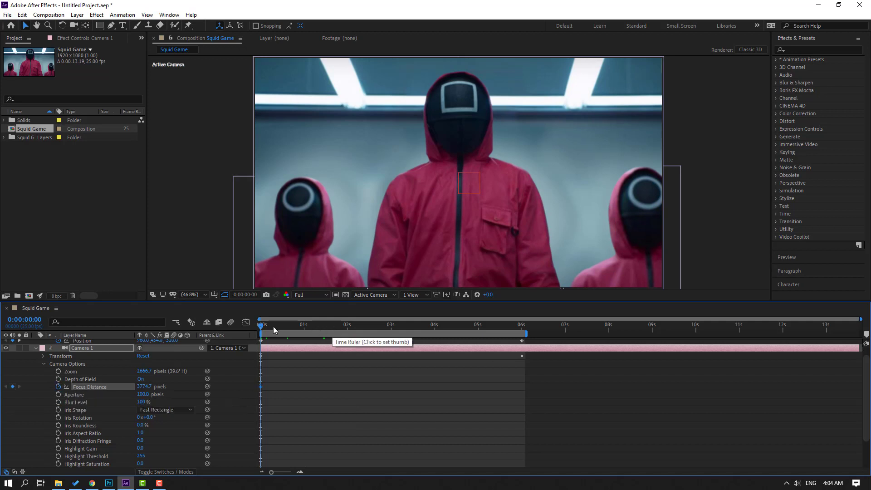
pyautogui.moveTo(276, 330); pyautogui.dragTo(522, 330)
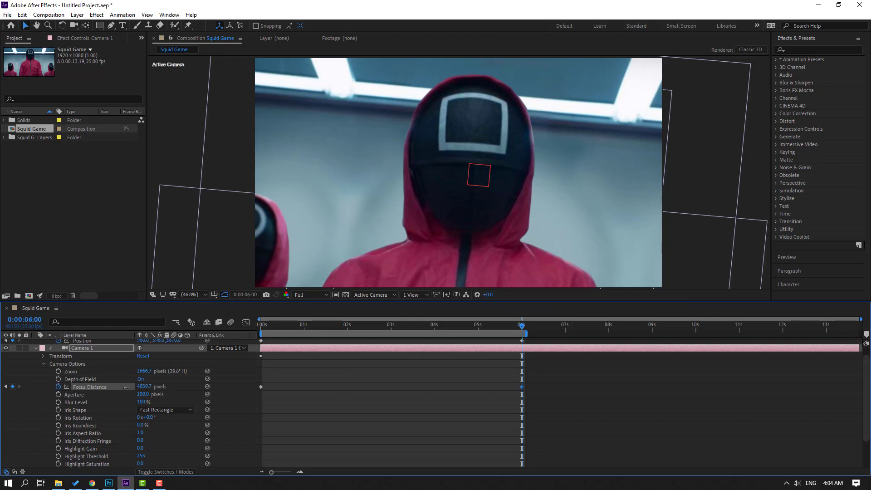
pyautogui.moveTo(144, 387); pyautogui.dragTo(325, 392)
pyautogui.moveTo(116, 391)
pyautogui.mouseDown()
pyautogui.moveTo(30, 392)
pyautogui.moveTo(103, 391)
pyautogui.mouseUp()
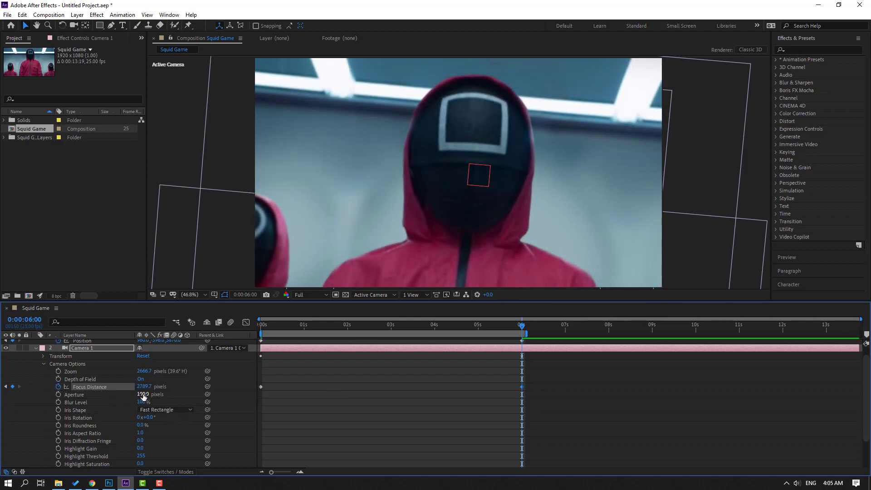
# - Set Camera 1's aperture to 300 pixels and its blur level to 200%
pyautogui.write('300')
pyautogui.press('Return')
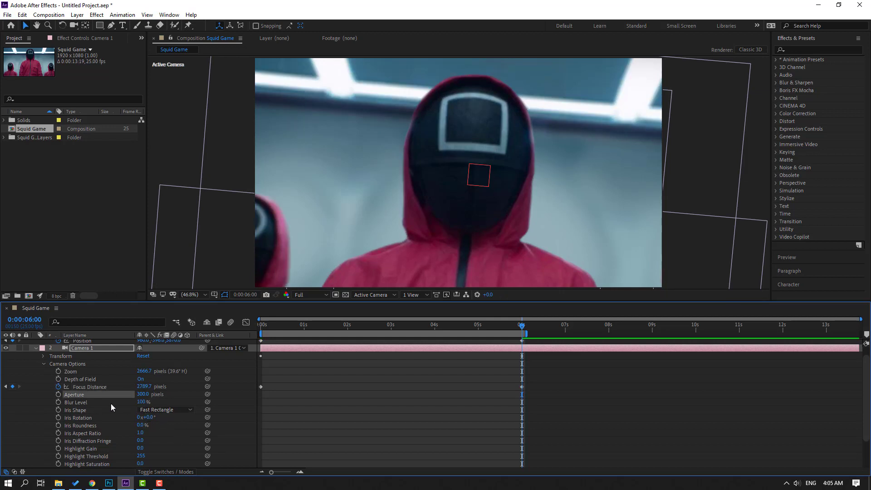
pyautogui.write('0')
pyautogui.press('Return')
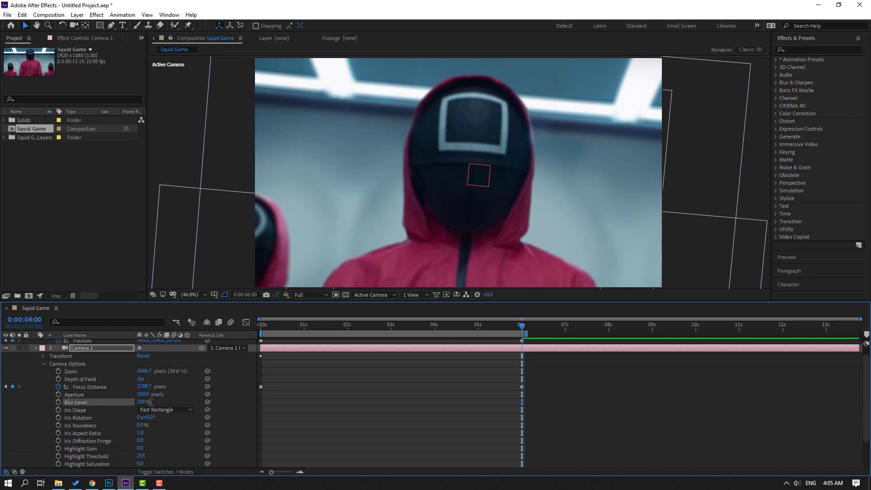
pyautogui.click(383, 407)
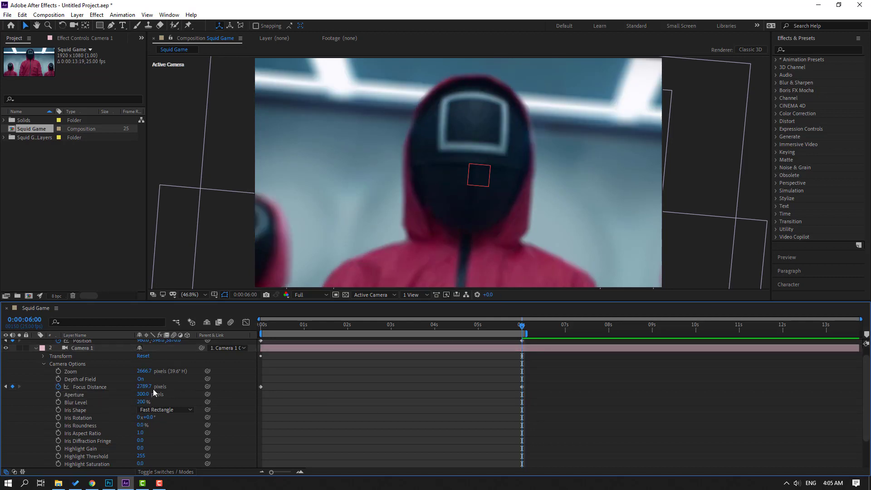
# - Adjust the focus distance at 6 seconds to 5090 pixels, checking the front character's sharpness up close
pyautogui.moveTo(144, 387); pyautogui.dragTo(152, 389)
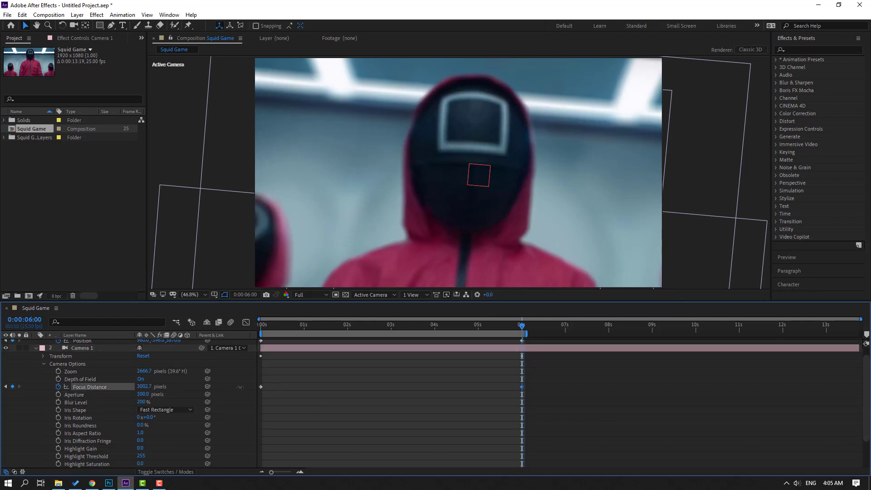
pyautogui.moveTo(244, 387); pyautogui.dragTo(314, 384)
pyautogui.press('/')
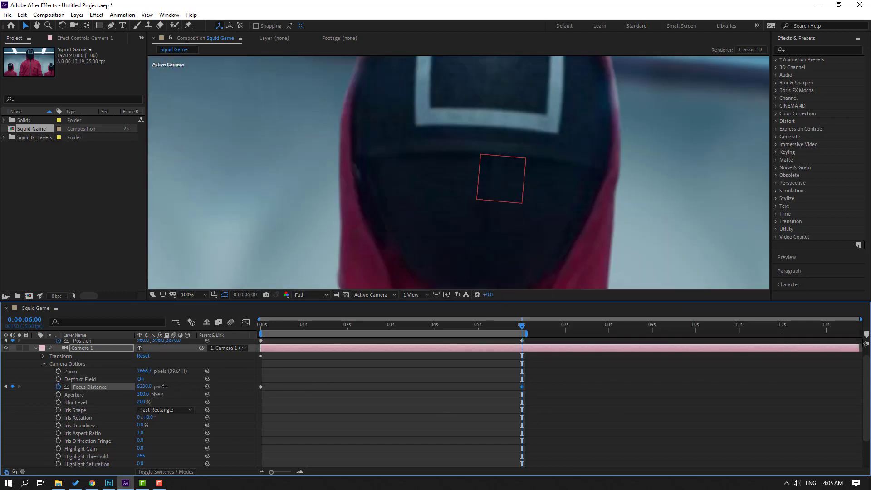
pyautogui.moveTo(129, 387); pyautogui.dragTo(115, 388)
pyautogui.press(',')
pyautogui.press(',')
pyautogui.press(',')
pyautogui.press(',')
pyautogui.press('.')
pyautogui.press('.')
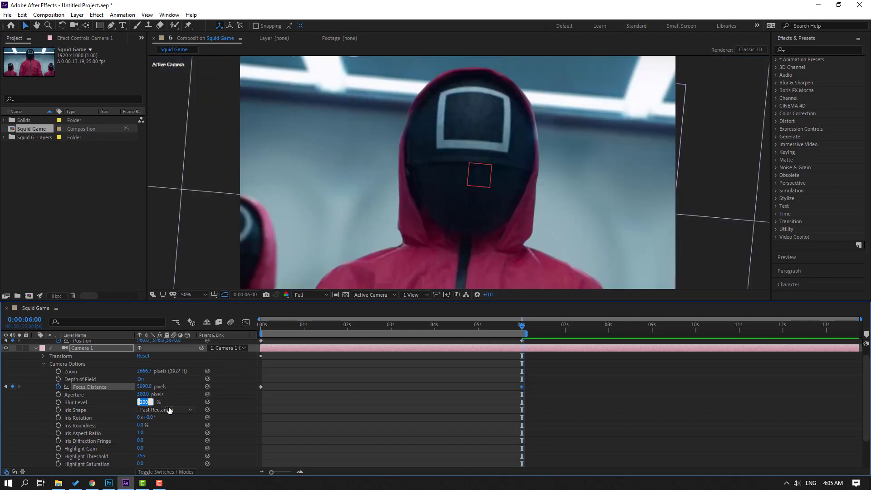
# - Raise Camera 1's blur level to 500% and finally to 600%
pyautogui.write('500')
pyautogui.press('Return')
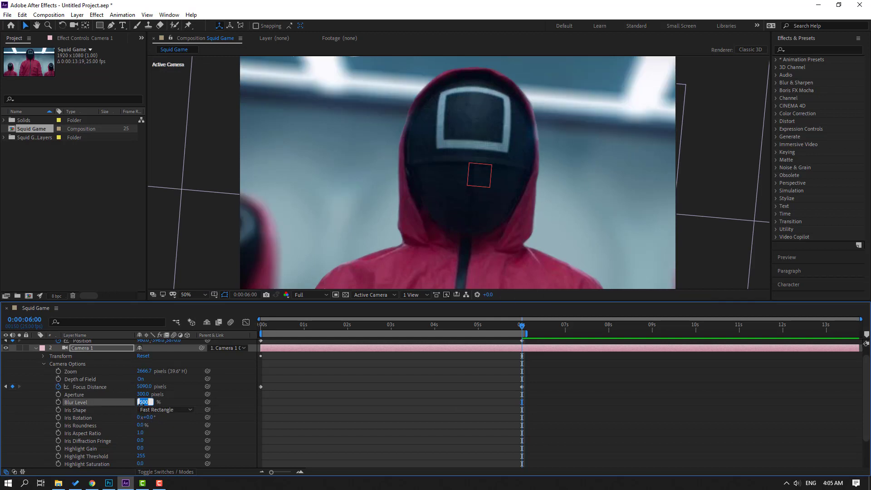
pyautogui.press('Return')
pyautogui.click(591, 406)
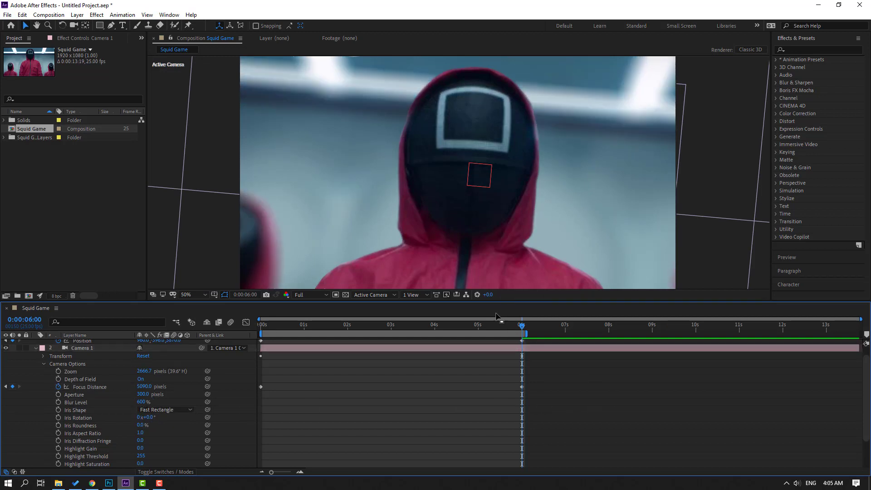
# - Set Camera 1's focus distance at 0 seconds to about 8041.7 pixels and preview the depth of field across the shot
pyautogui.moveTo(518, 331); pyautogui.dragTo(262, 332)
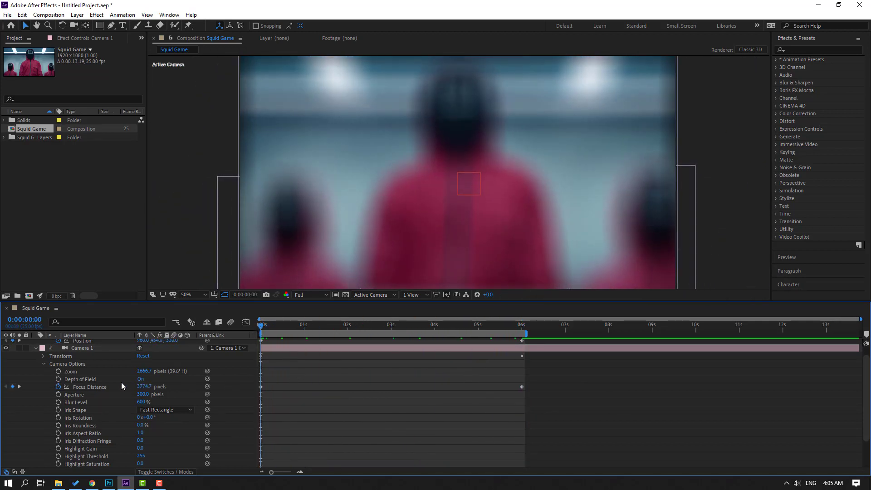
pyautogui.moveTo(141, 386); pyautogui.dragTo(170, 386)
pyautogui.moveTo(238, 379); pyautogui.dragTo(422, 366)
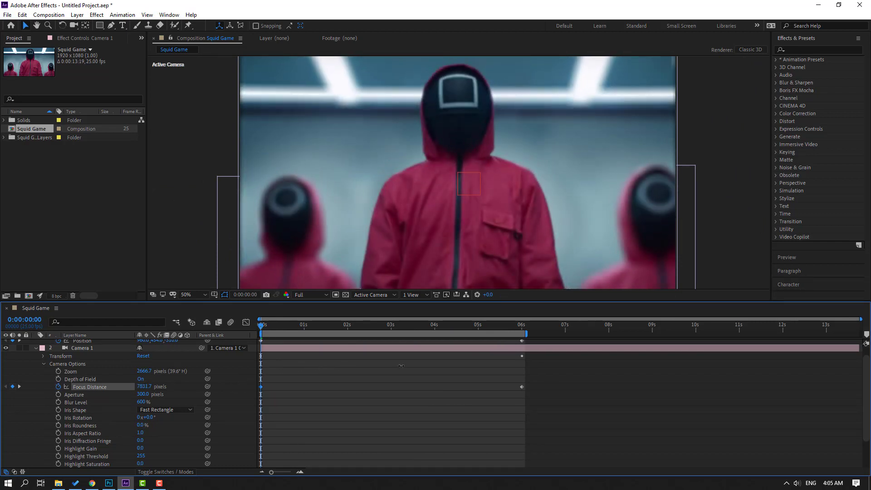
pyautogui.click(343, 358)
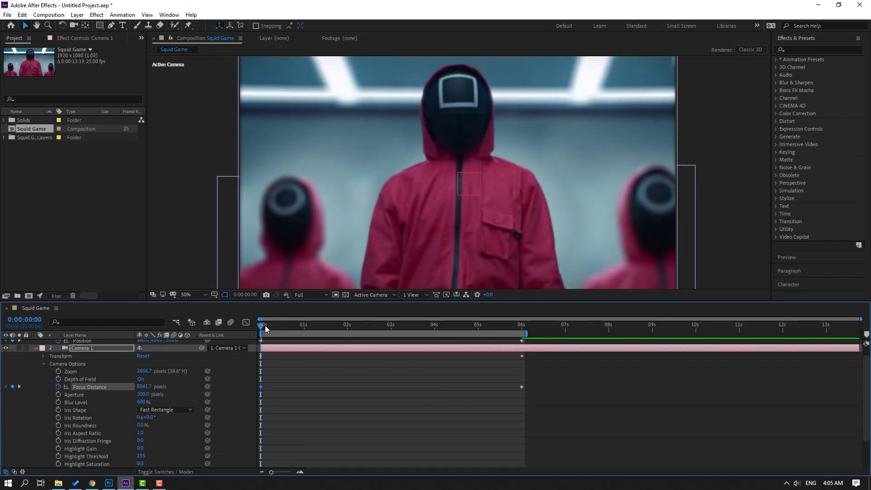
pyautogui.moveTo(266, 328); pyautogui.dragTo(508, 326)
pyautogui.click(598, 396)
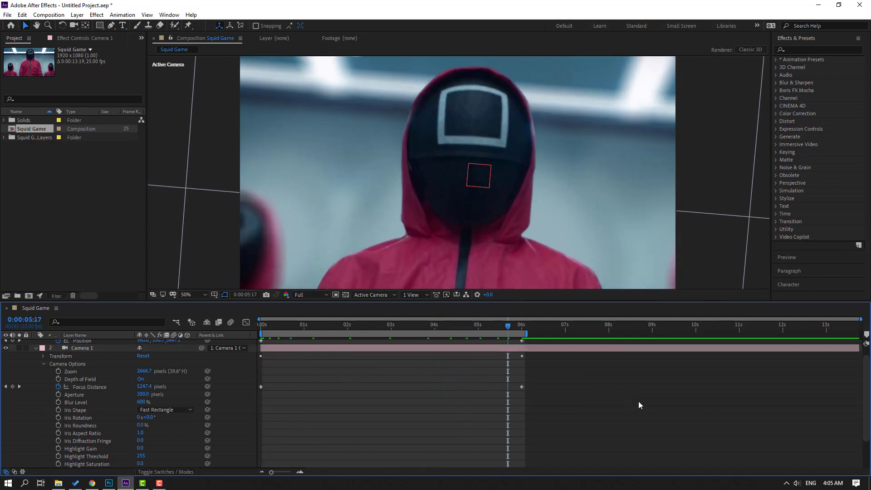
pyautogui.press('space')
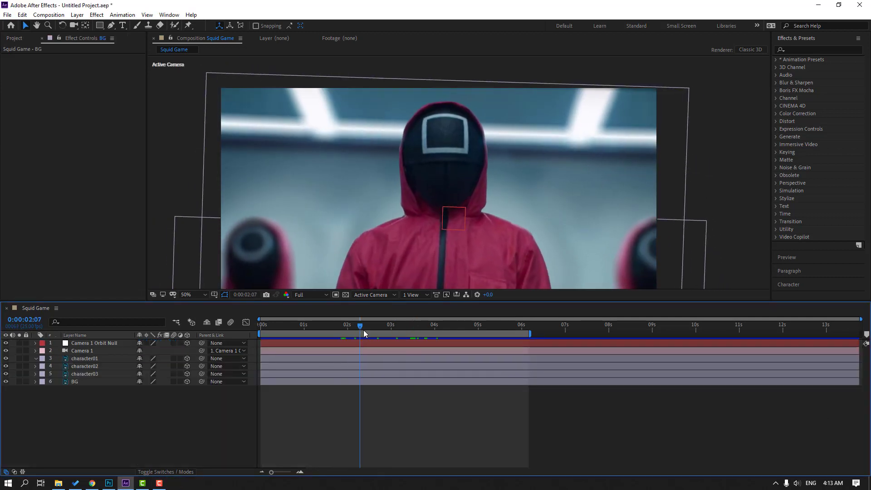
# - Find the Glow effect and apply it to the BG layer
pyautogui.moveTo(304, 342); pyautogui.dragTo(302, 342)
pyautogui.click(798, 50)
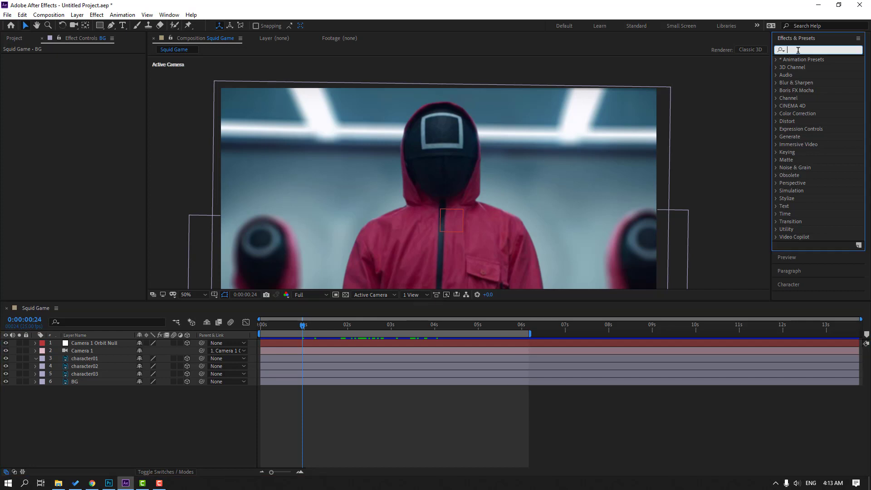
pyautogui.write('glow')
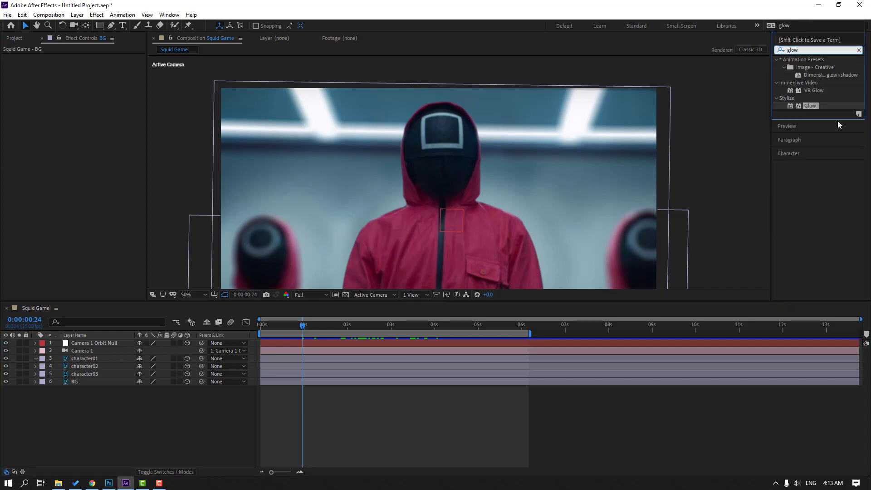
pyautogui.moveTo(807, 108); pyautogui.dragTo(281, 416)
pyautogui.moveTo(60, 391); pyautogui.dragTo(77, 382)
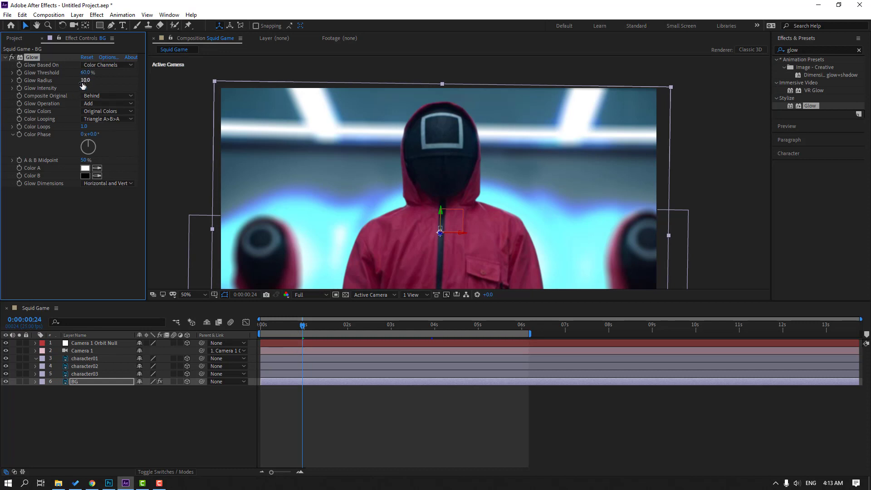
# - Set the BG layer's glow radius to 36 and its glow threshold to 100%
pyautogui.moveTo(80, 80); pyautogui.dragTo(111, 72)
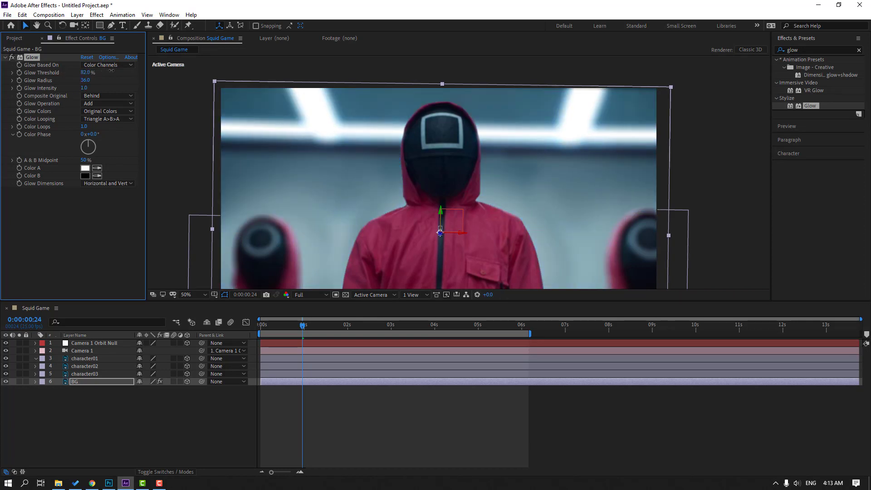
pyautogui.write('0')
pyautogui.press('Return')
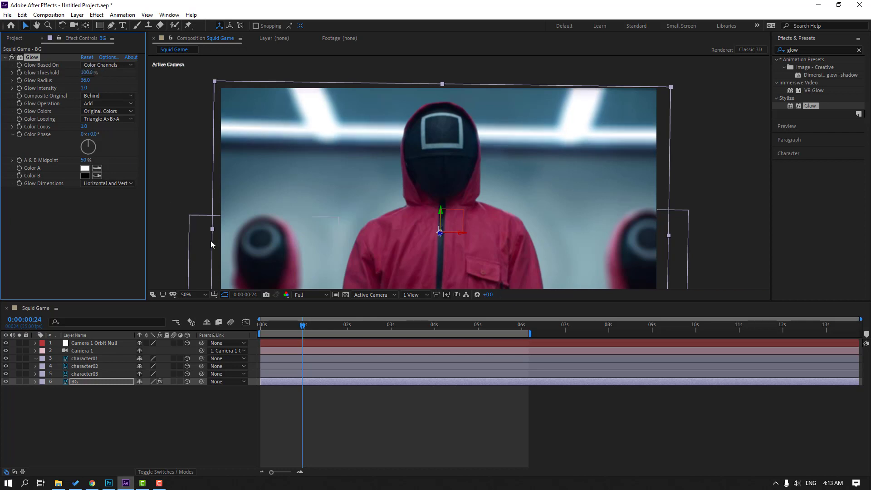
# - Keyframe the BG layer's glow threshold from 100% at 0:00:01:00 to 39.2% at 0:00:06:03, and preview the animation with its keyframes shown
pyautogui.moveTo(300, 330)
pyautogui.mouseDown()
pyautogui.moveTo(282, 330)
pyautogui.moveTo(304, 326)
pyautogui.mouseUp()
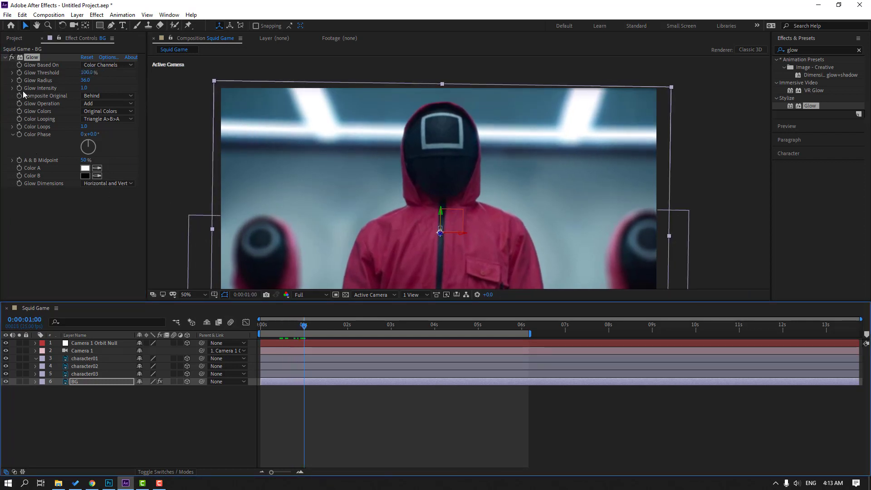
pyautogui.click(20, 74)
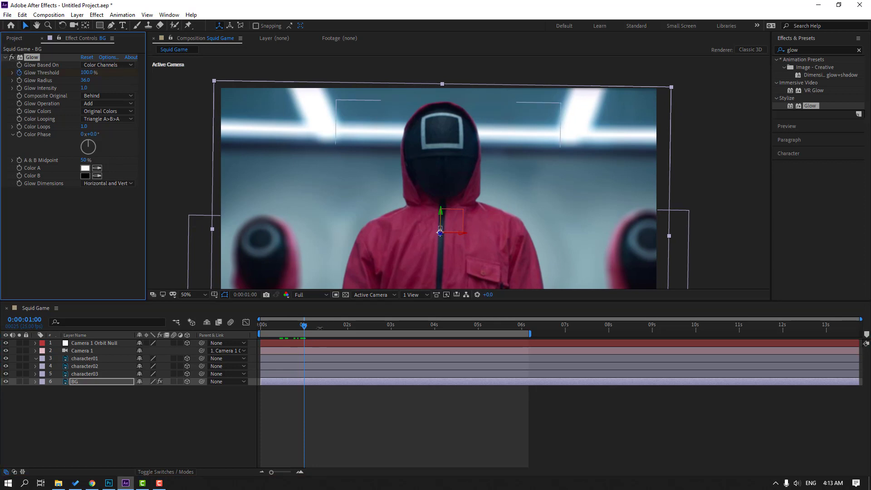
pyautogui.moveTo(320, 326); pyautogui.dragTo(524, 326)
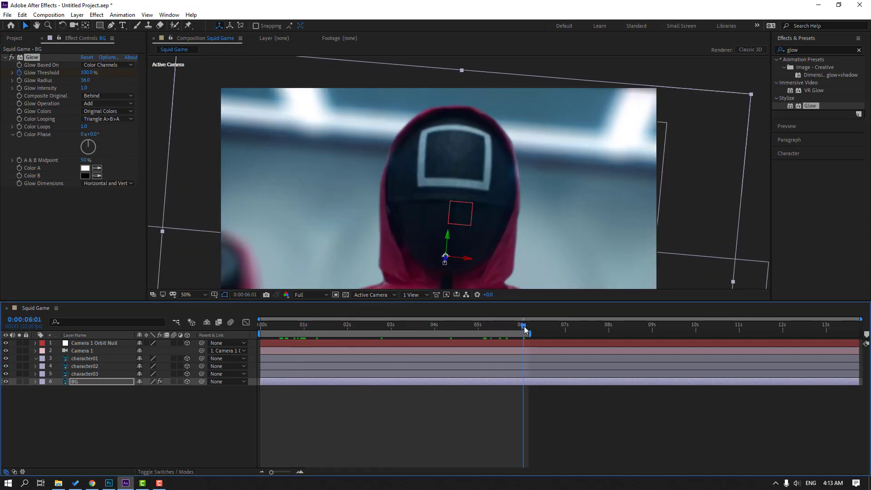
pyautogui.moveTo(76, 73); pyautogui.dragTo(18, 72)
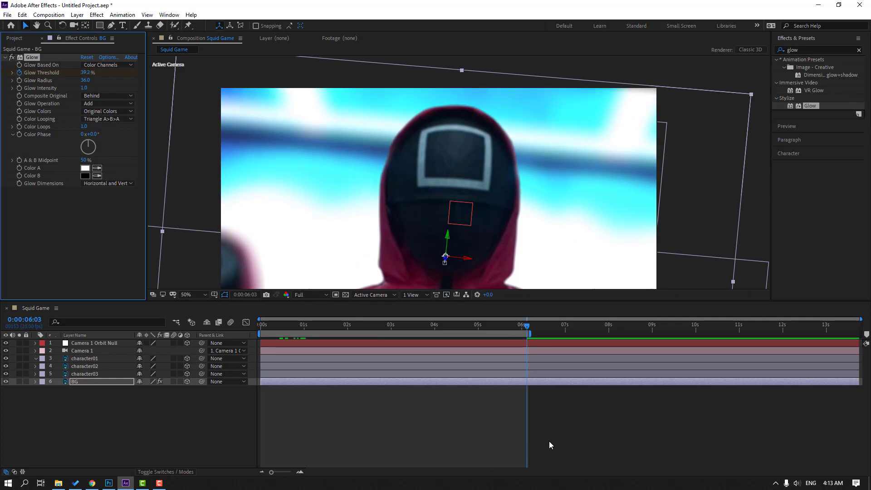
pyautogui.press('u')
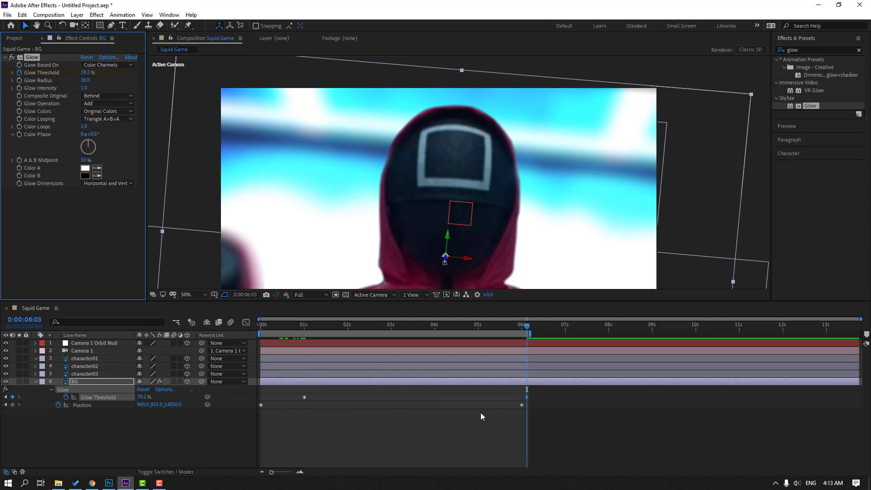
pyautogui.press('space')
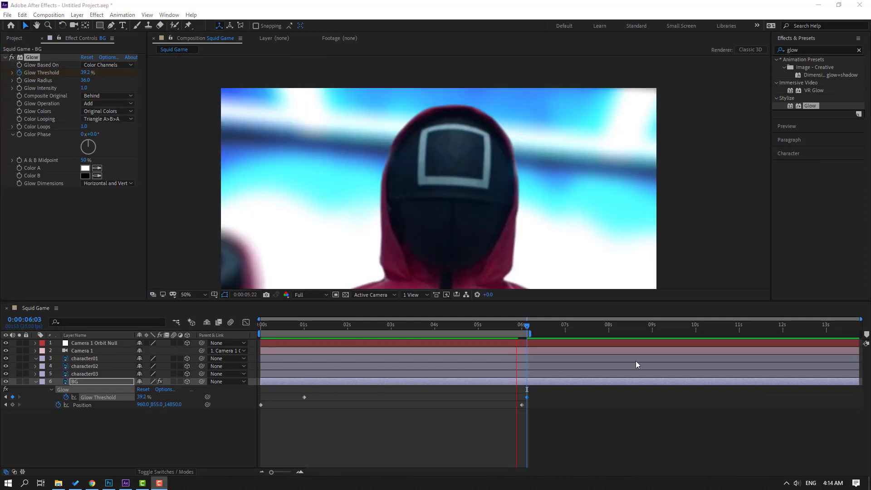